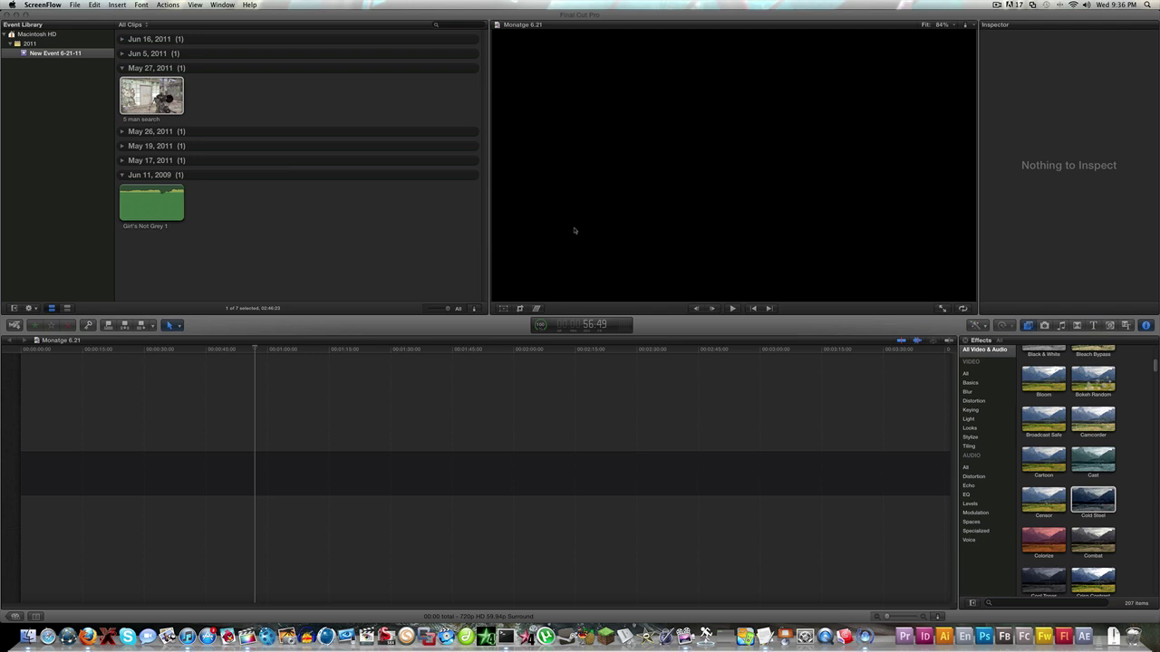
# Move the playhead to the start of the Monatge 6.21 timeline
pyautogui.click(421, 238)
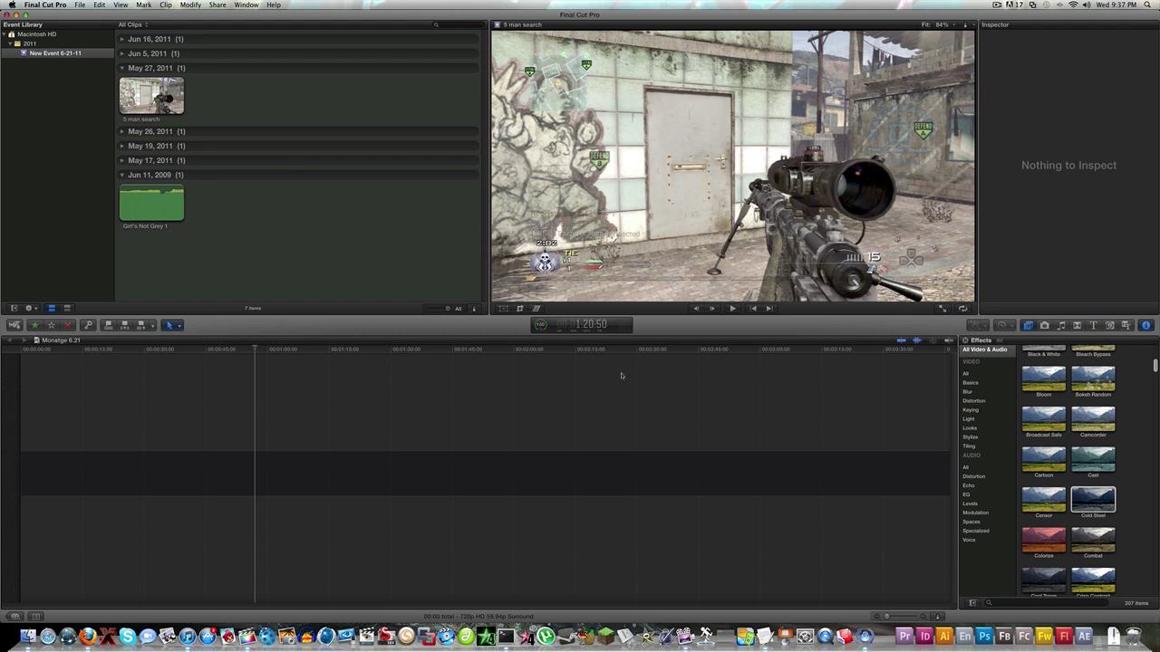
pyautogui.click(39, 354)
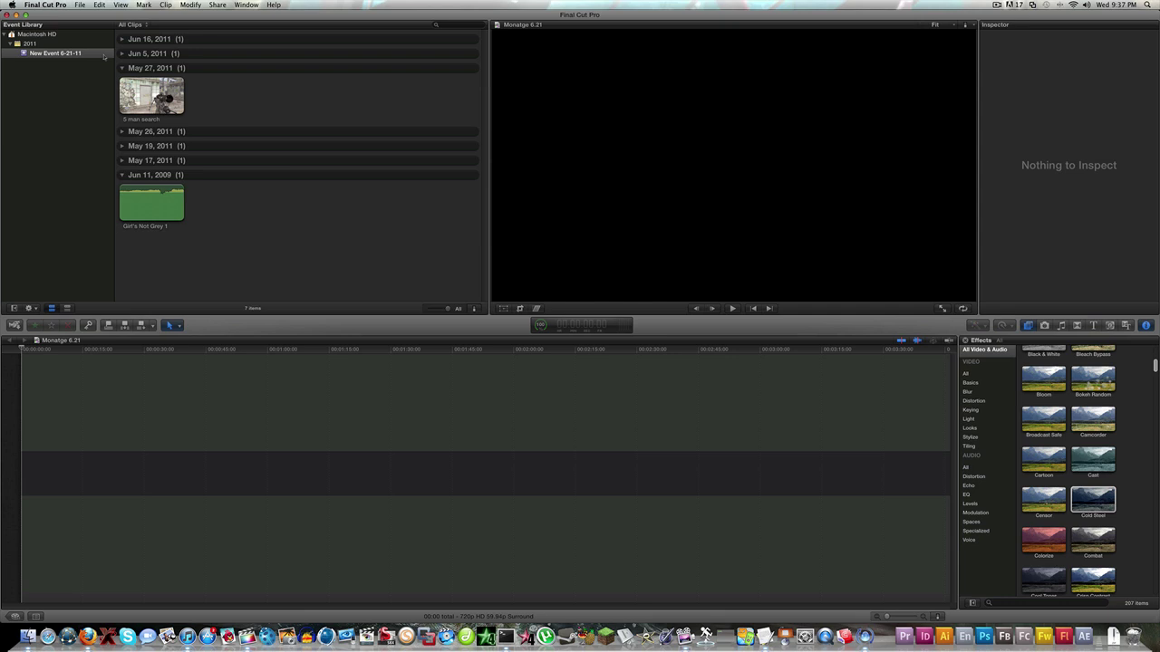
# Examine the clips in the event's date groups from May 27 to May 17, 2011, and leave those groups collapsed
pyautogui.click(121, 70)
pyautogui.click(122, 69)
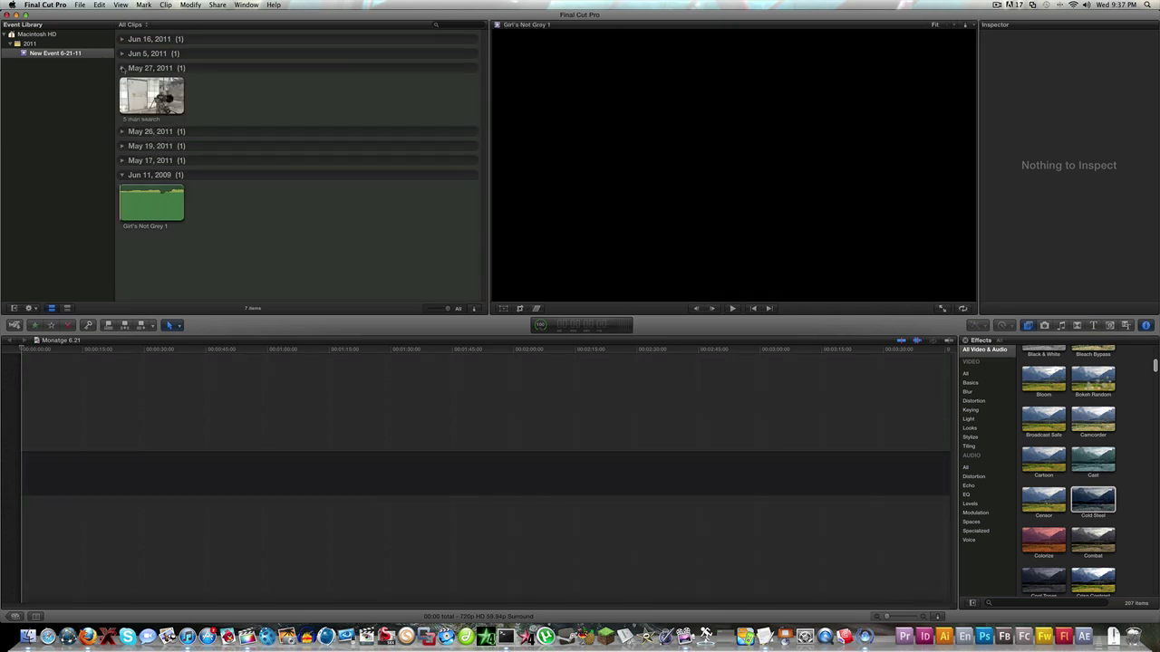
pyautogui.click(123, 69)
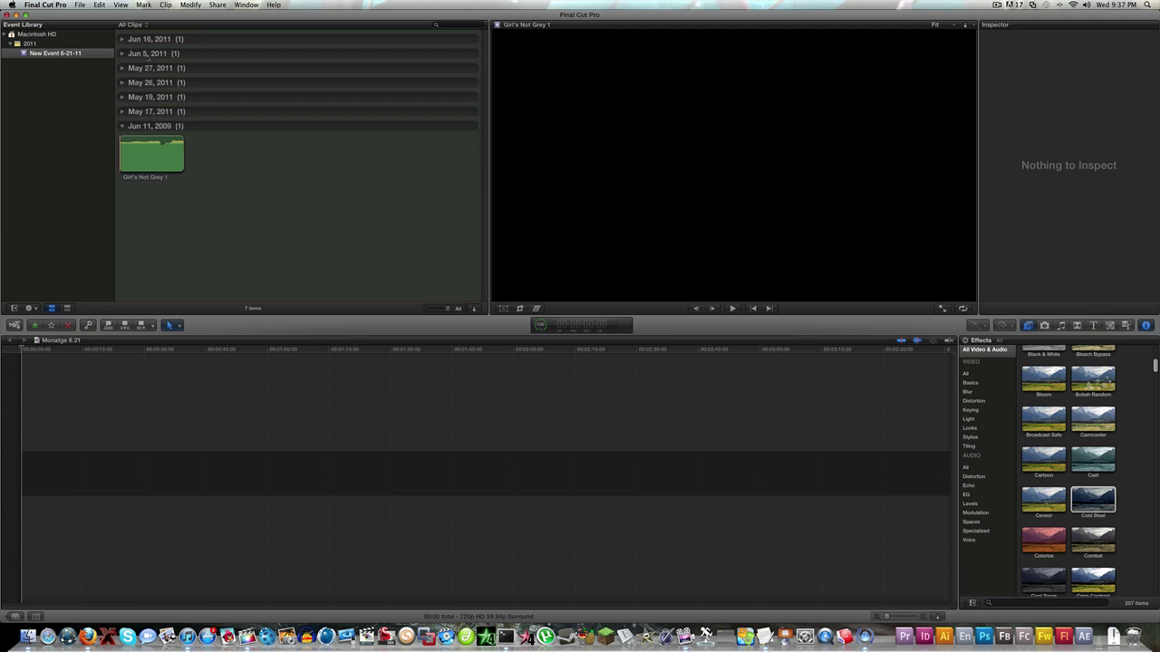
pyautogui.click(122, 69)
pyautogui.click(121, 69)
pyautogui.click(123, 83)
pyautogui.click(123, 82)
pyautogui.click(122, 97)
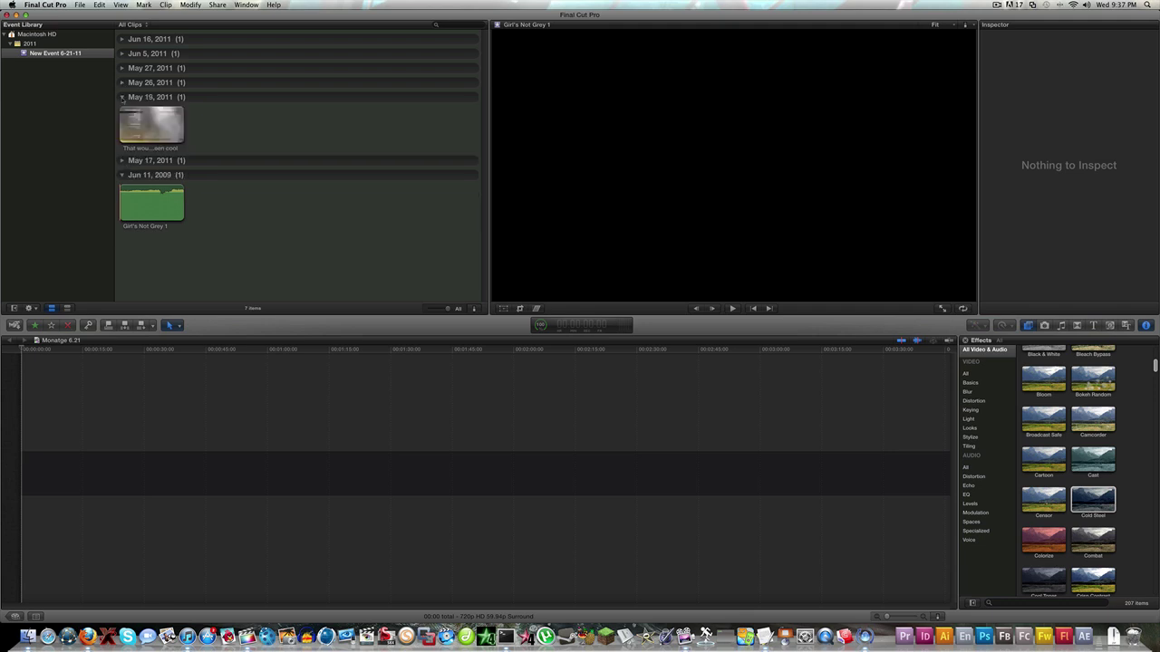
pyautogui.click(122, 97)
pyautogui.click(122, 111)
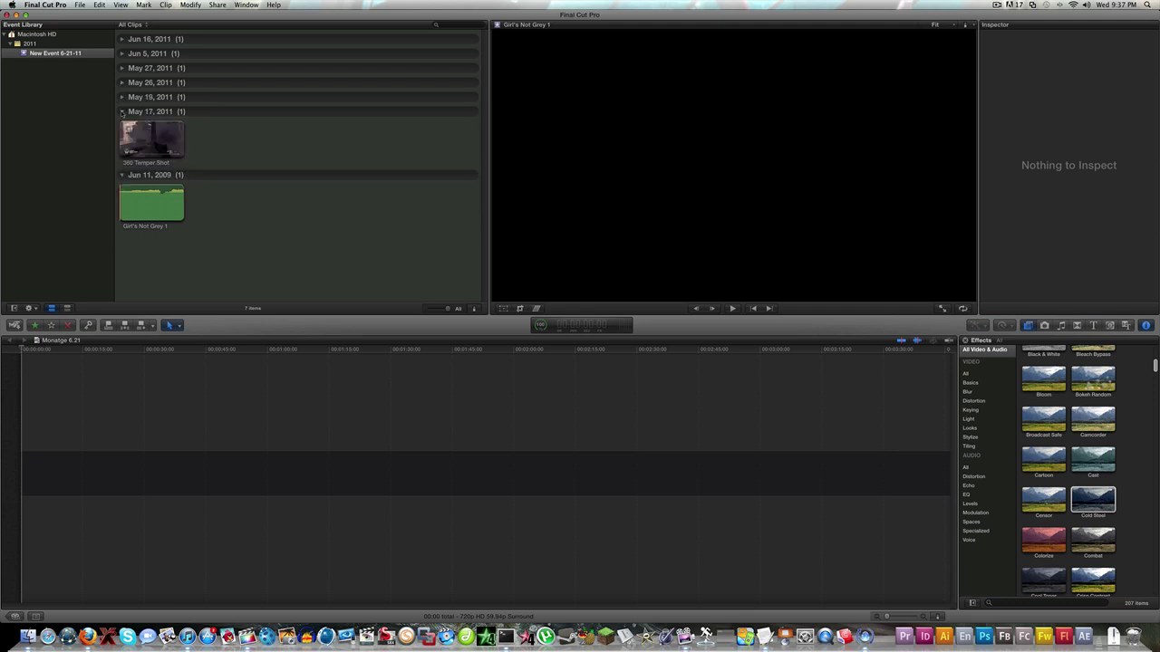
pyautogui.click(123, 112)
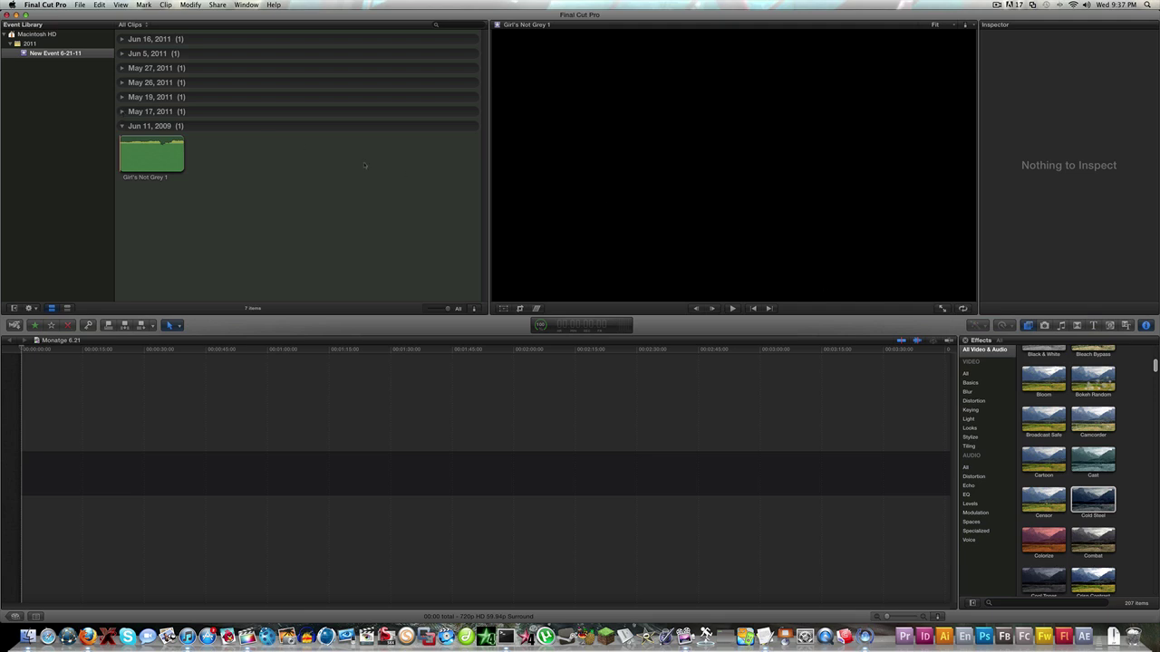
# Collapse and reopen the 2011 folder in the Event Library, and select New Event 6-21-11
pyautogui.click(10, 45)
pyautogui.click(10, 44)
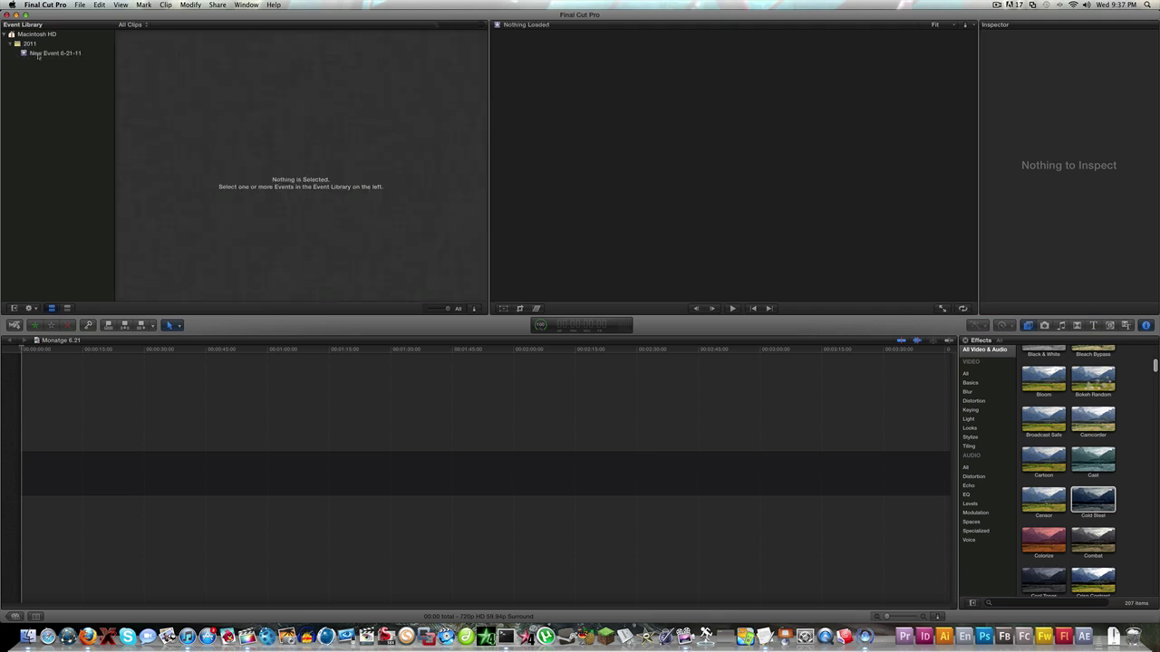
pyautogui.click(40, 55)
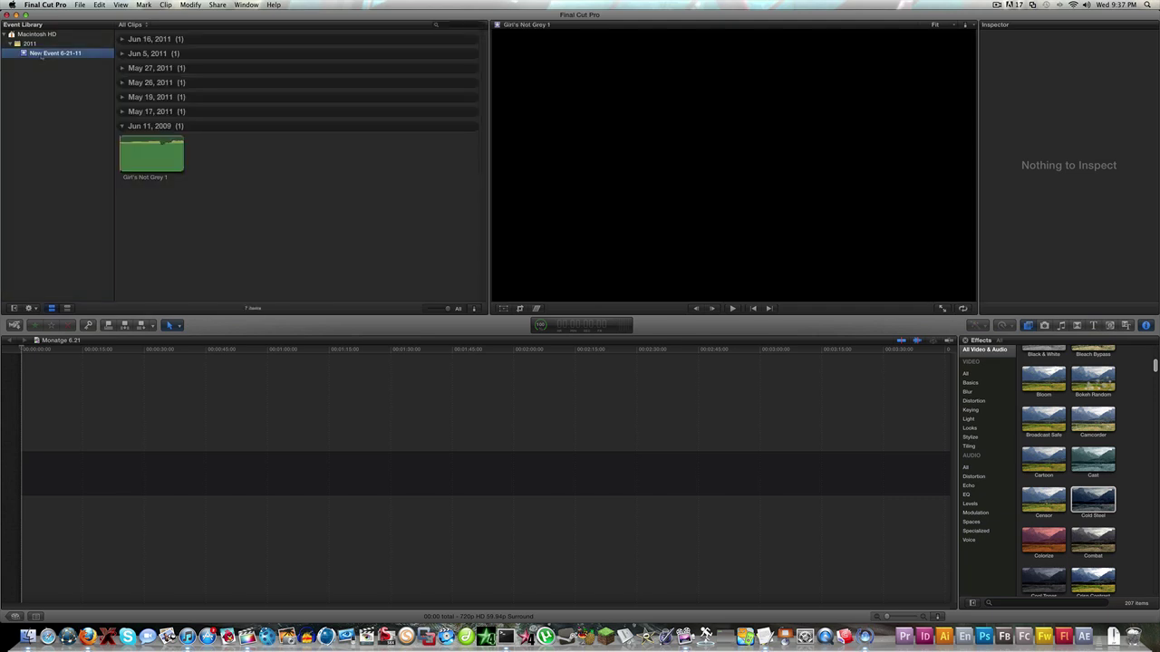
# Import 5 man terminal.mov from the Pooping Bricks Shots folder in Finder into New Event 6-21-11
pyautogui.click(27, 637)
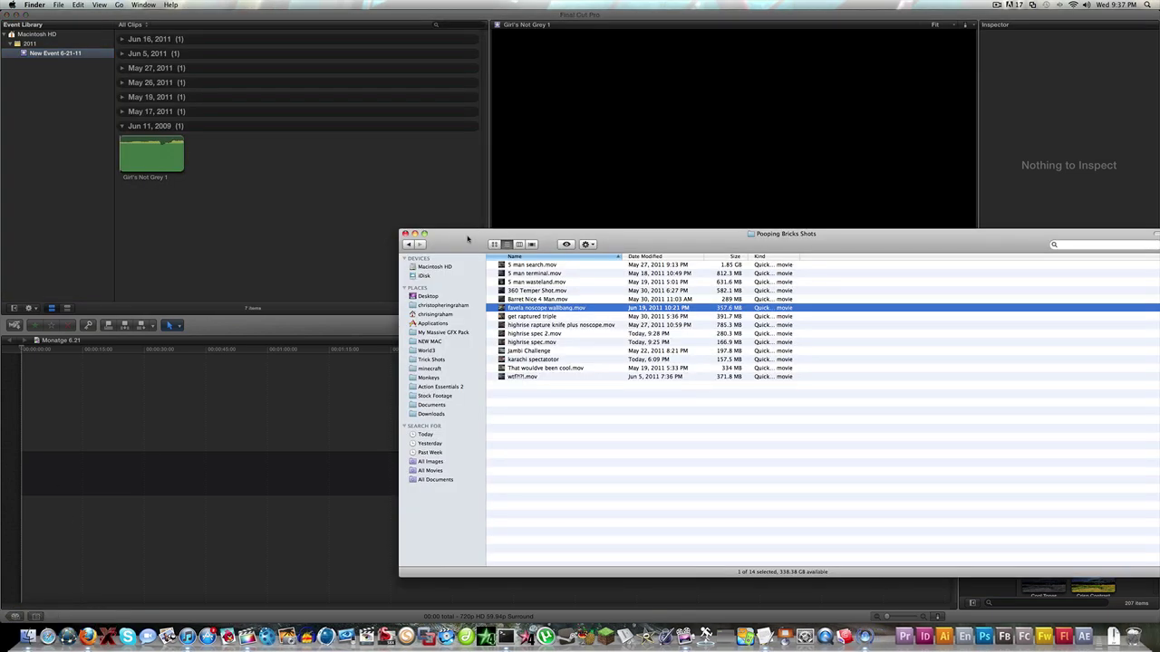
pyautogui.moveTo(468, 240); pyautogui.dragTo(469, 232)
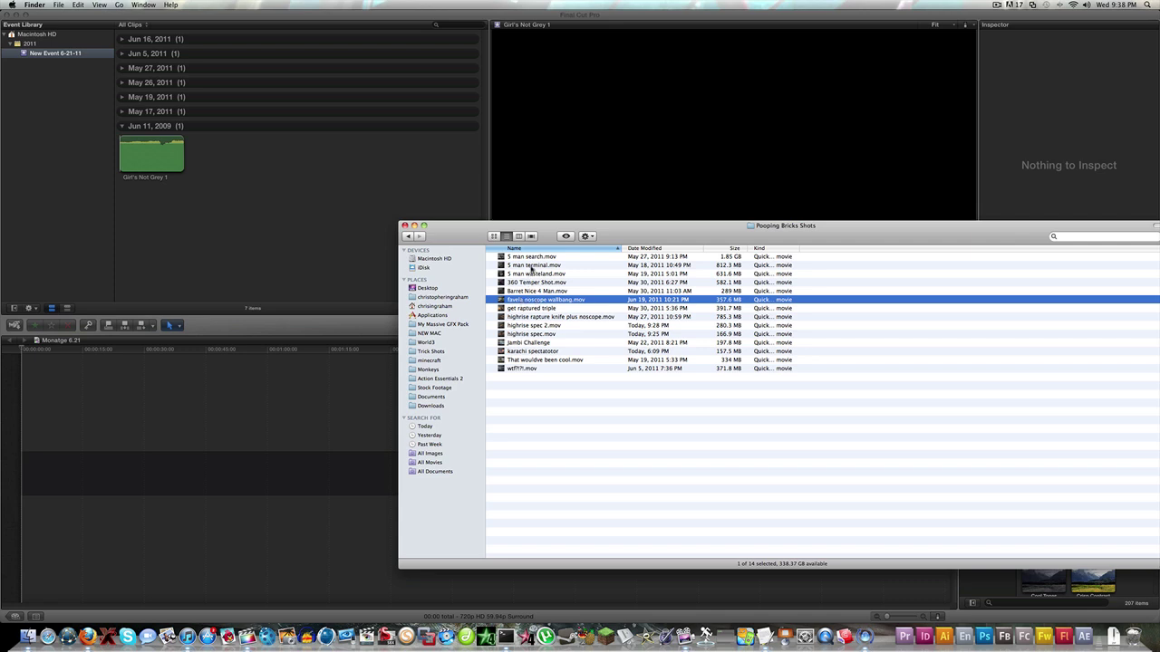
pyautogui.moveTo(531, 272); pyautogui.dragTo(56, 57)
pyautogui.click(266, 255)
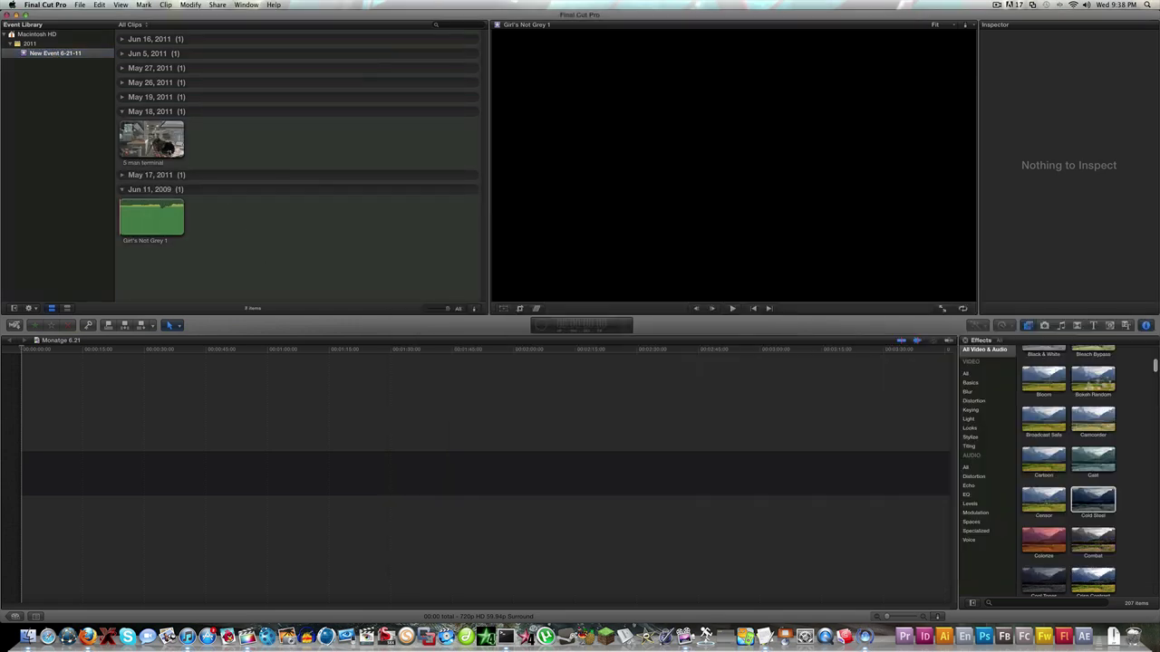
# Add the whole 5 man terminal clip to the empty timeline and preview a section of its playback
pyautogui.click(154, 138)
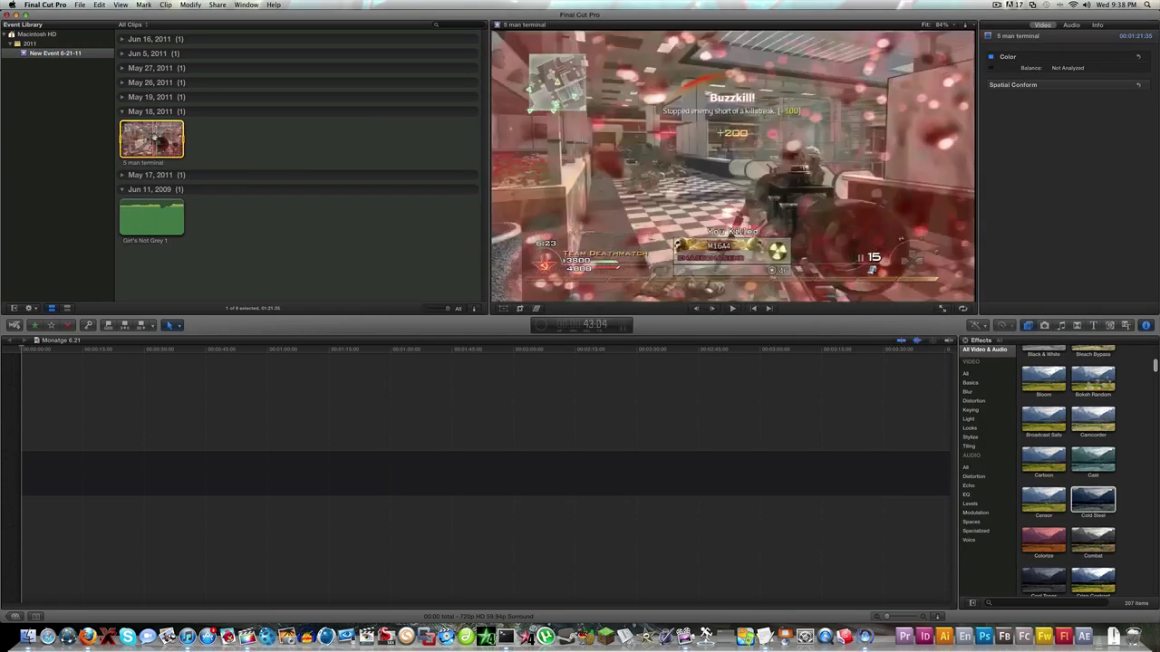
pyautogui.moveTo(154, 138); pyautogui.dragTo(195, 466)
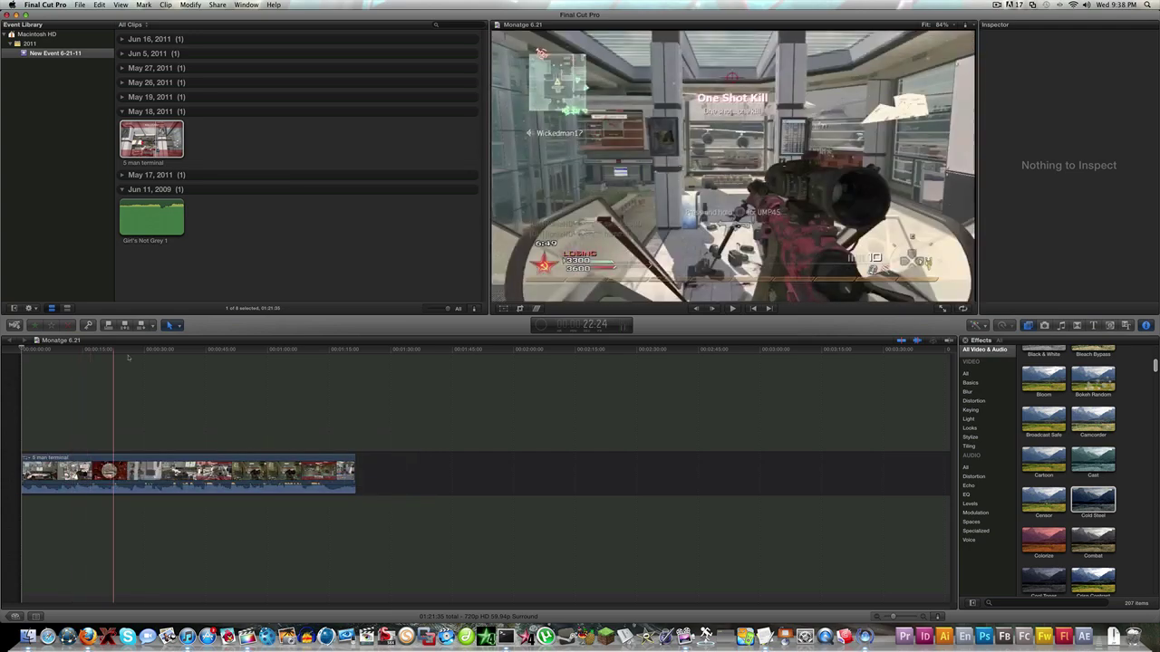
pyautogui.press('space')
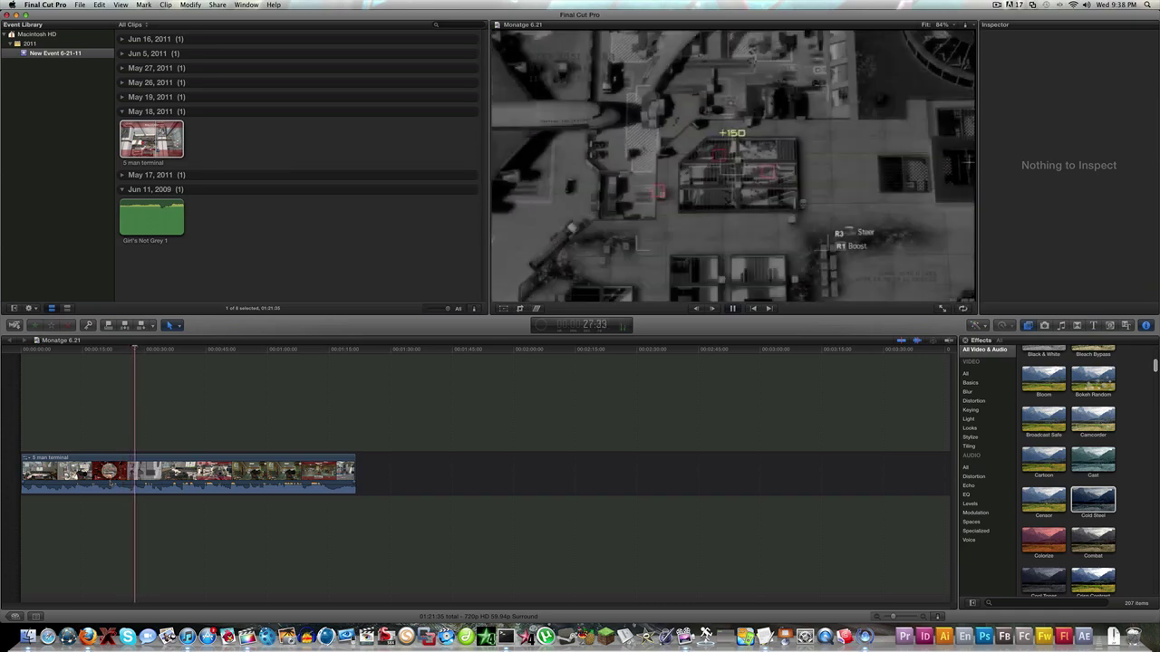
pyautogui.press('space')
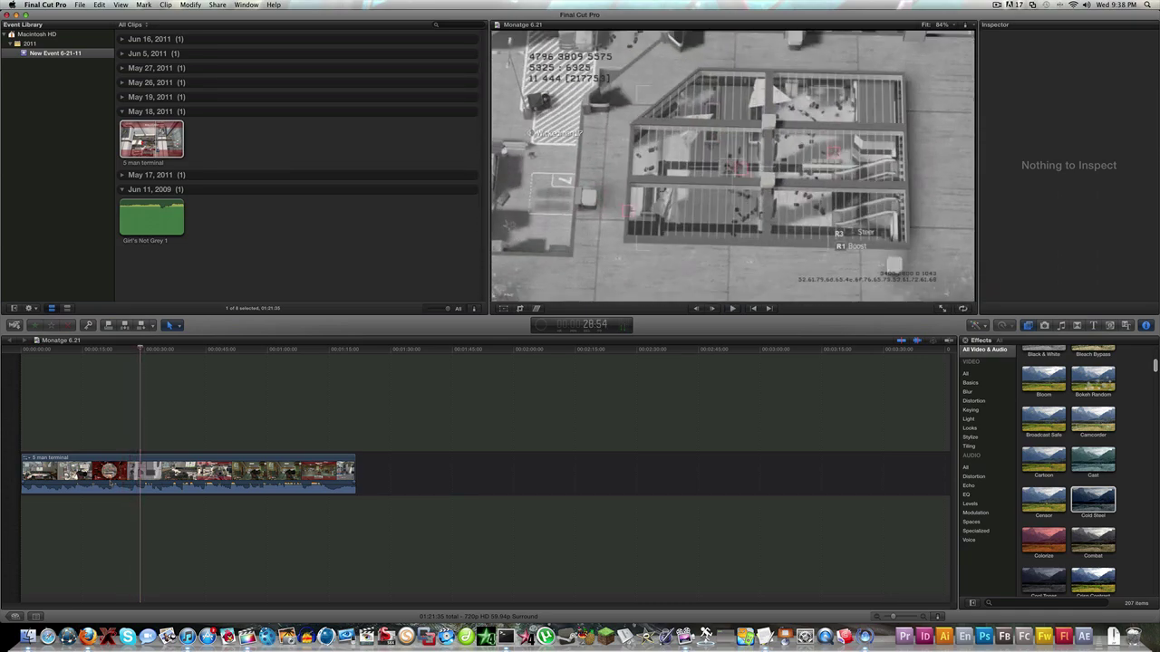
pyautogui.click(25, 350)
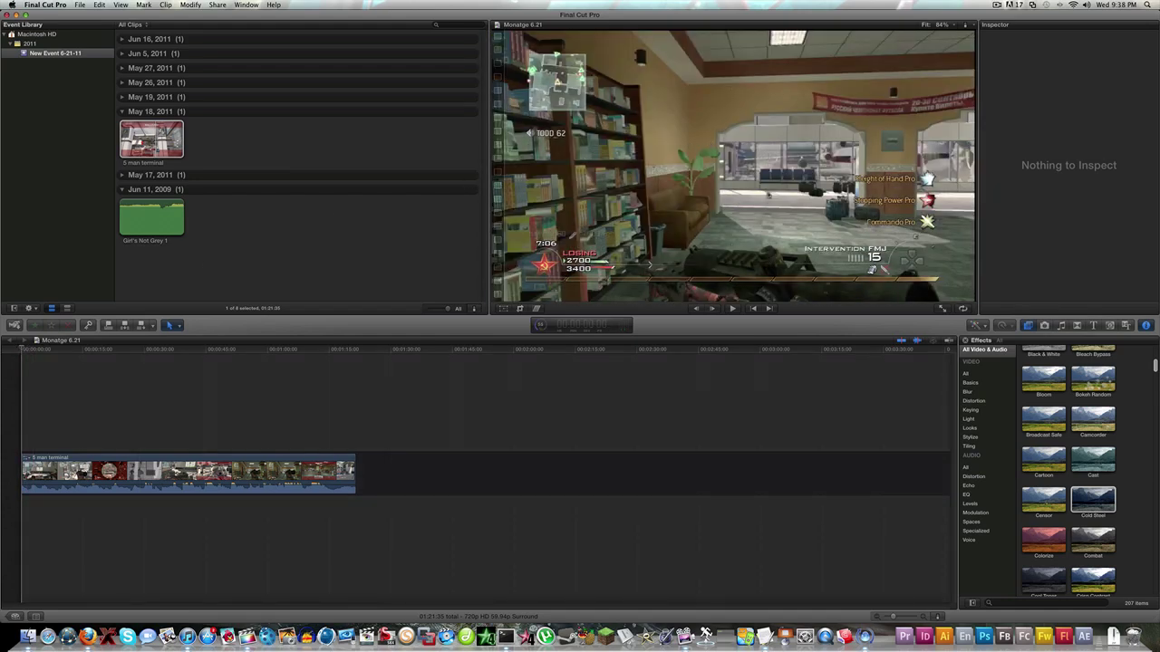
# Select the timeline clip and switch its on-screen viewer controls from Crop to Transform
pyautogui.press('super+l')
pyautogui.click(514, 154)
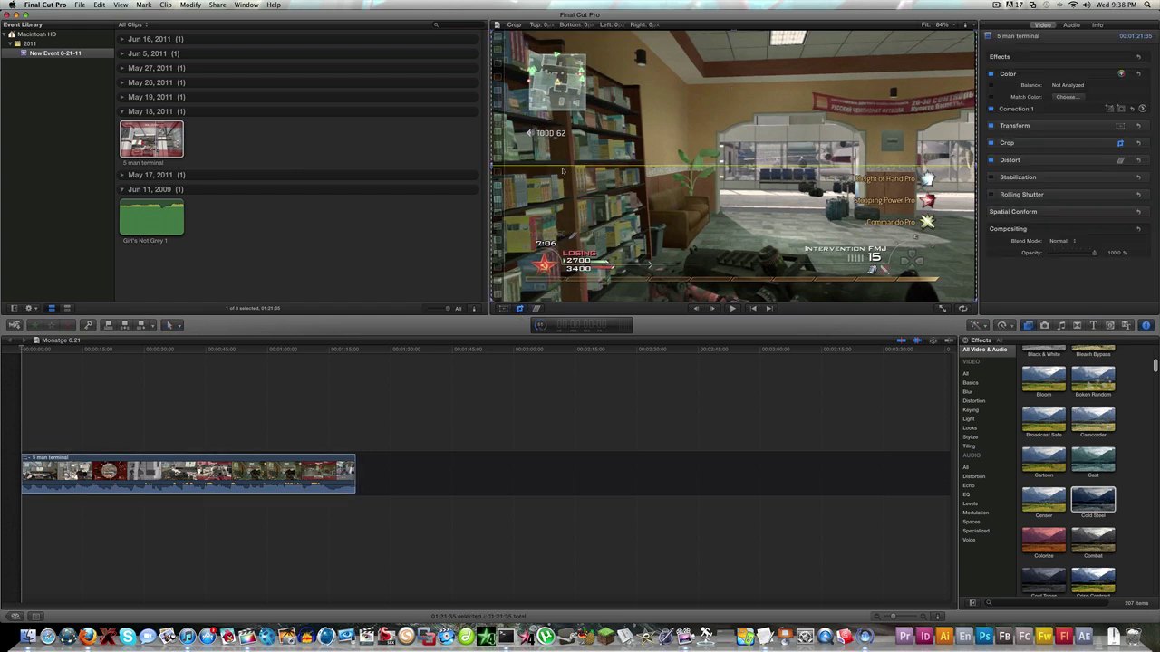
pyautogui.moveTo(493, 168)
pyautogui.mouseDown()
pyautogui.moveTo(551, 167)
pyautogui.moveTo(493, 167)
pyautogui.mouseUp()
pyautogui.hotkey('alt', 'd')
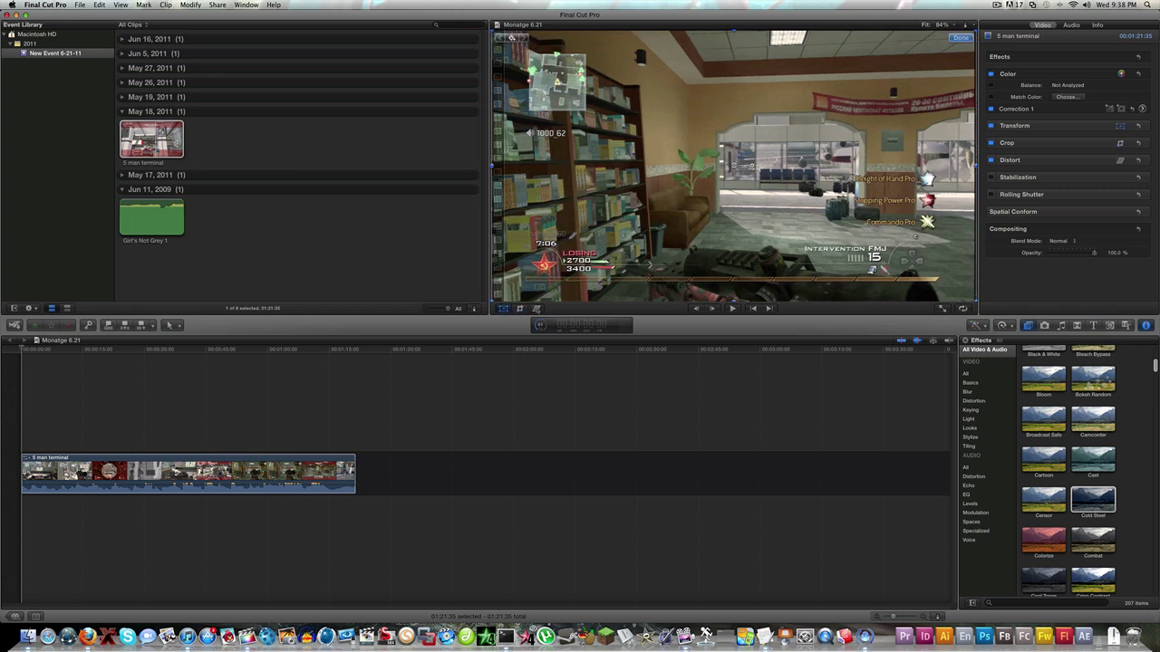
pyautogui.click(504, 309)
# Examine the selected clip's audio and video properties in the Inspector
pyautogui.click(1073, 25)
pyautogui.click(1045, 25)
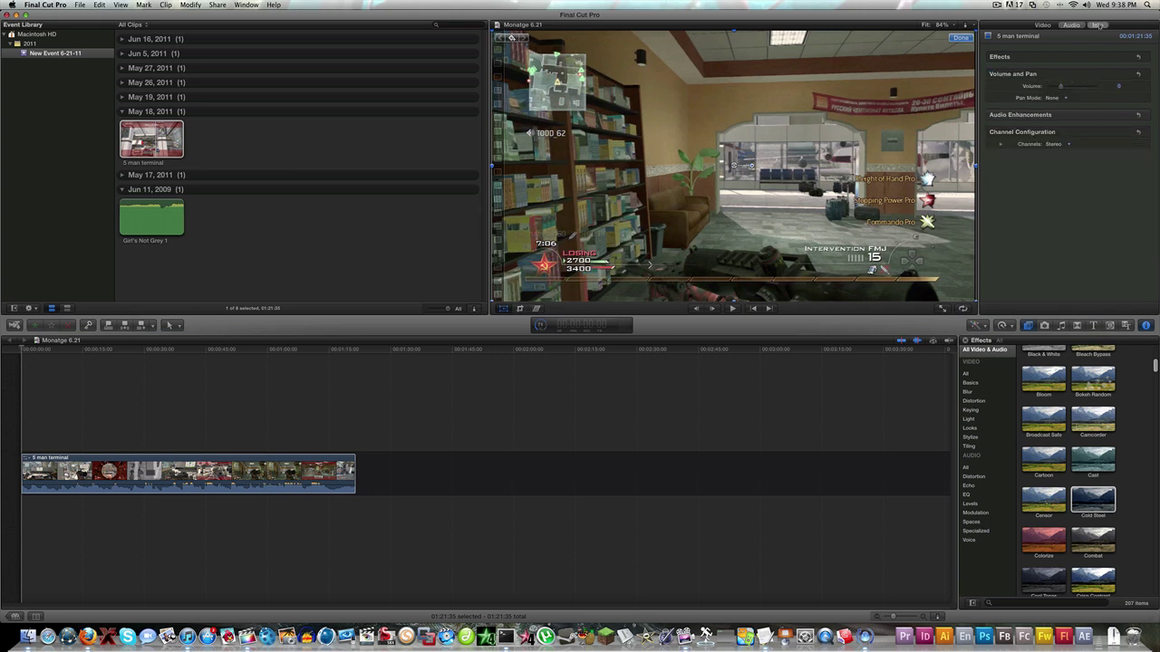
pyautogui.click(1045, 25)
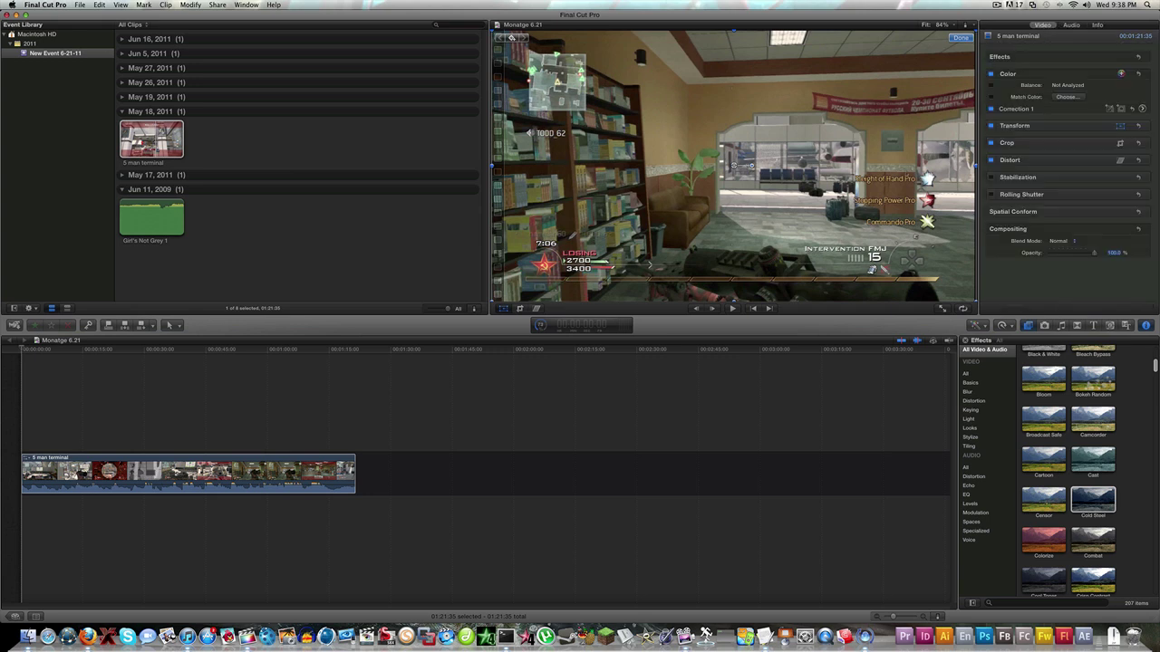
pyautogui.click(1001, 297)
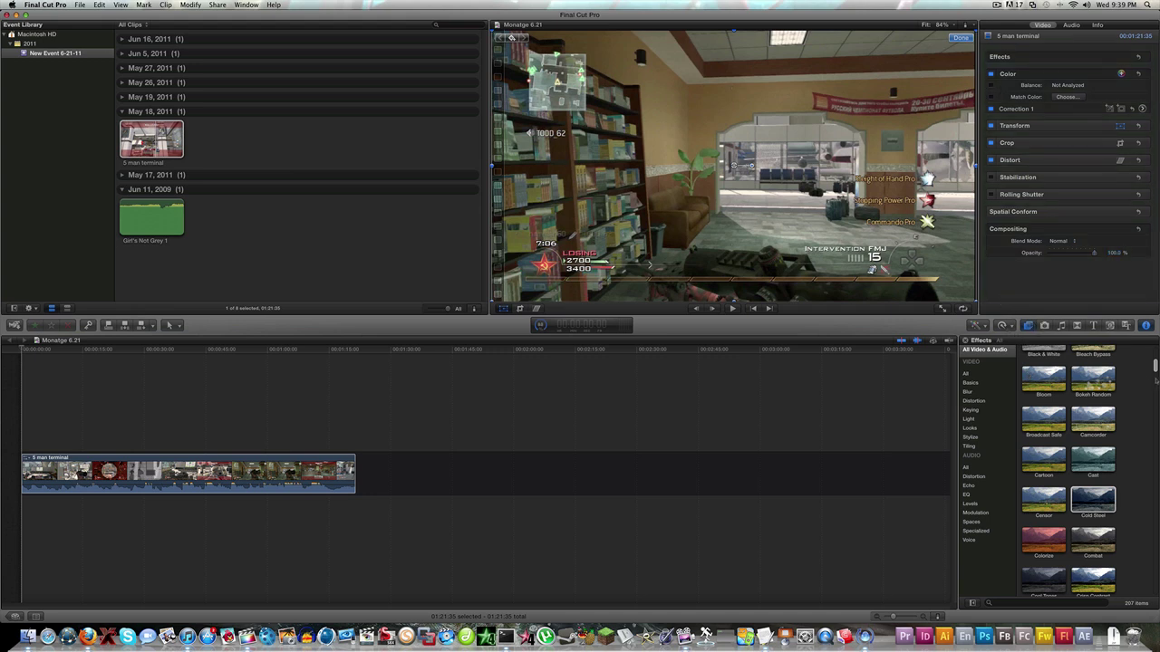
# Browse the effects library, checking the video-only effects before returning to all video and audio effects
pyautogui.moveTo(1156, 368); pyautogui.dragTo(1157, 347)
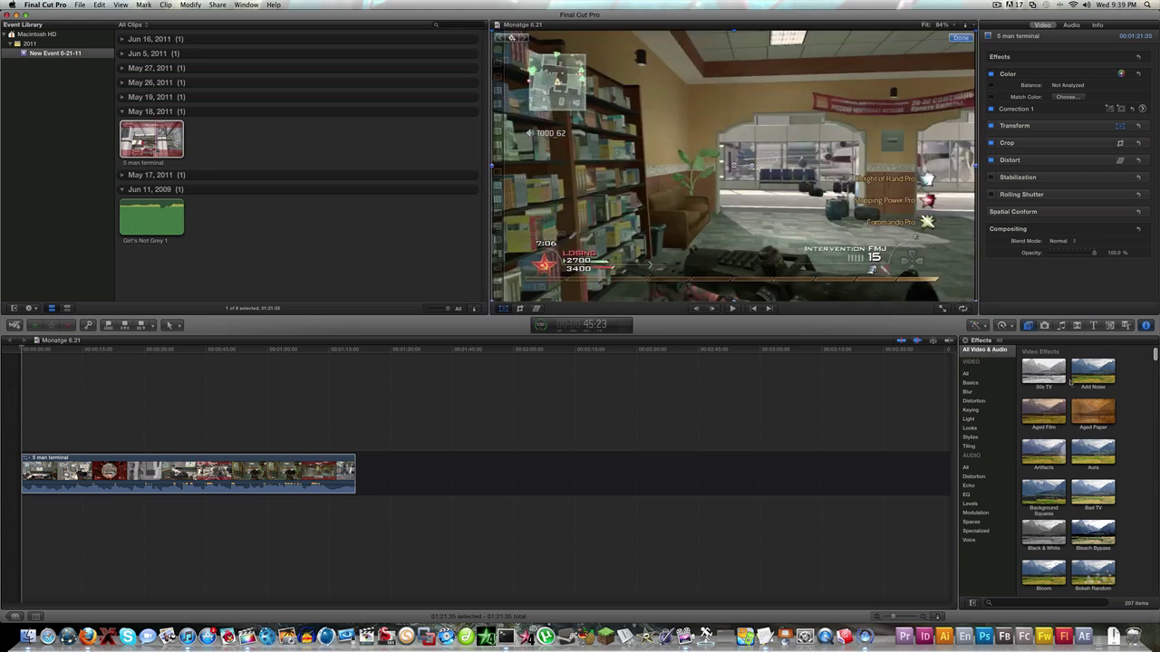
pyautogui.moveTo(1155, 353); pyautogui.dragTo(1155, 422)
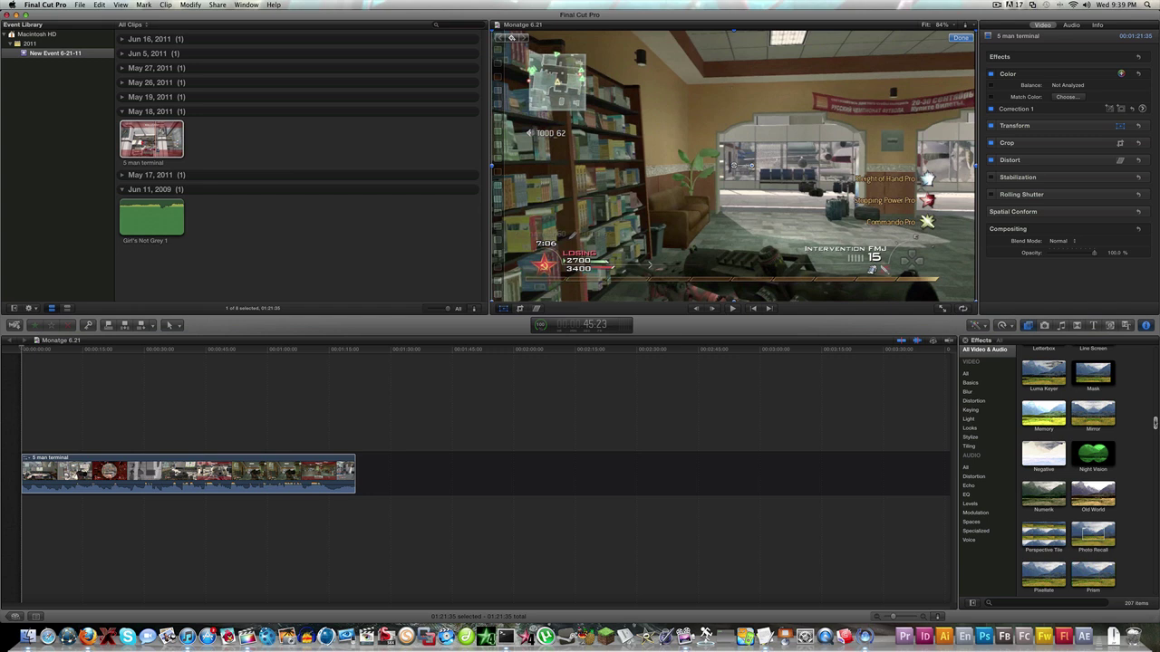
pyautogui.moveTo(1155, 422)
pyautogui.mouseDown()
pyautogui.moveTo(1155, 463)
pyautogui.moveTo(1154, 437)
pyautogui.mouseUp()
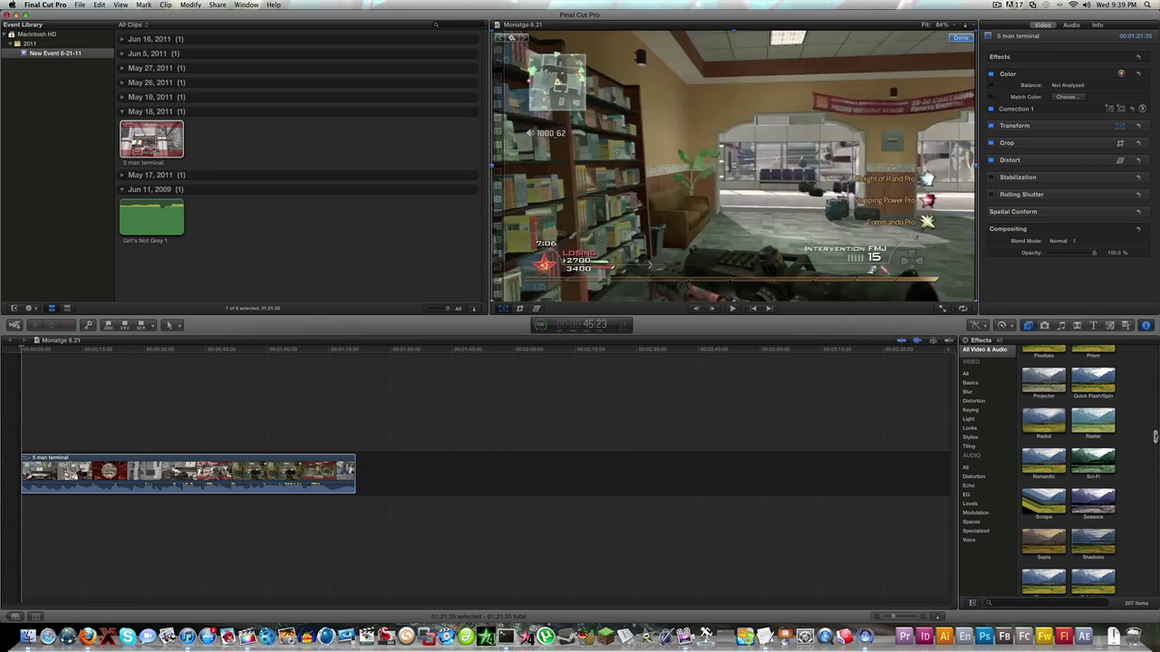
pyautogui.click(998, 375)
pyautogui.click(969, 383)
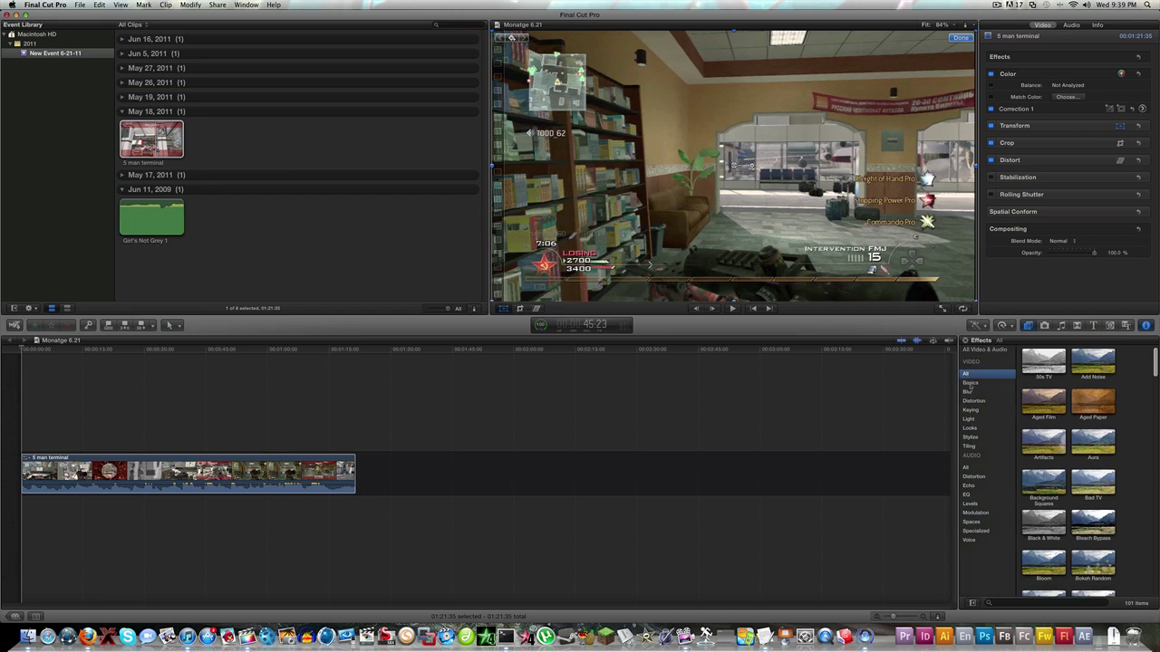
pyautogui.click(974, 374)
pyautogui.click(982, 352)
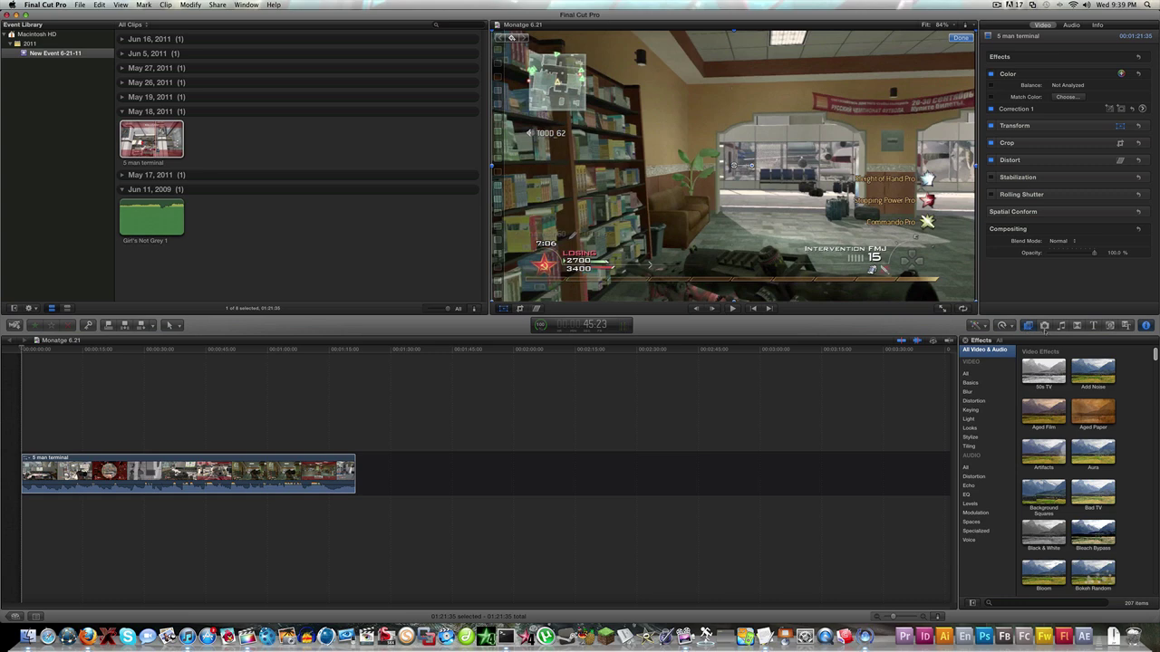
# Browse the photo library and display the available music and sound files
pyautogui.click(1045, 325)
pyautogui.scroll(-2, 1056, 503)
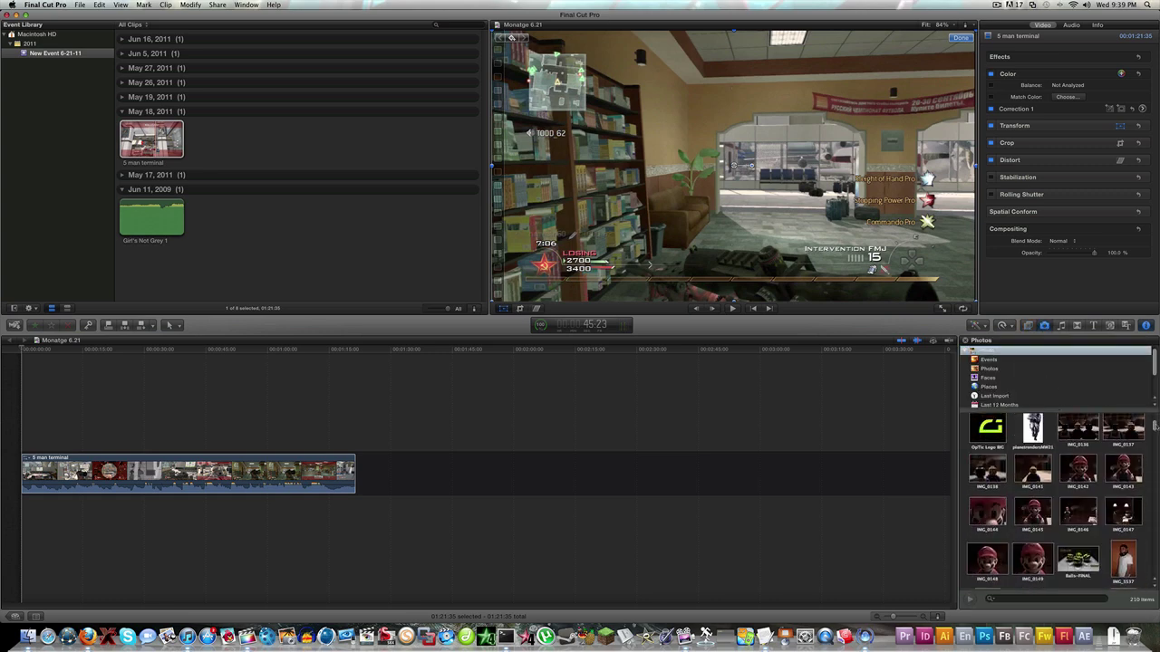
pyautogui.scroll(2, 1120, 426)
pyautogui.click(1061, 326)
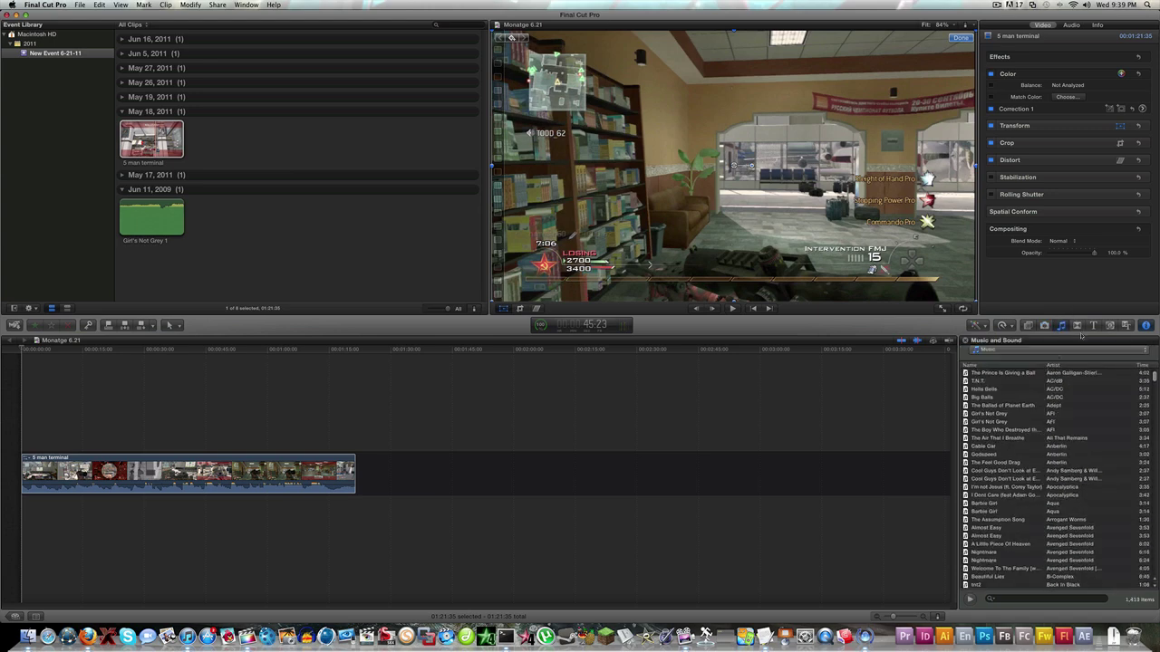
# Browse the available transitions and title templates
pyautogui.click(1077, 326)
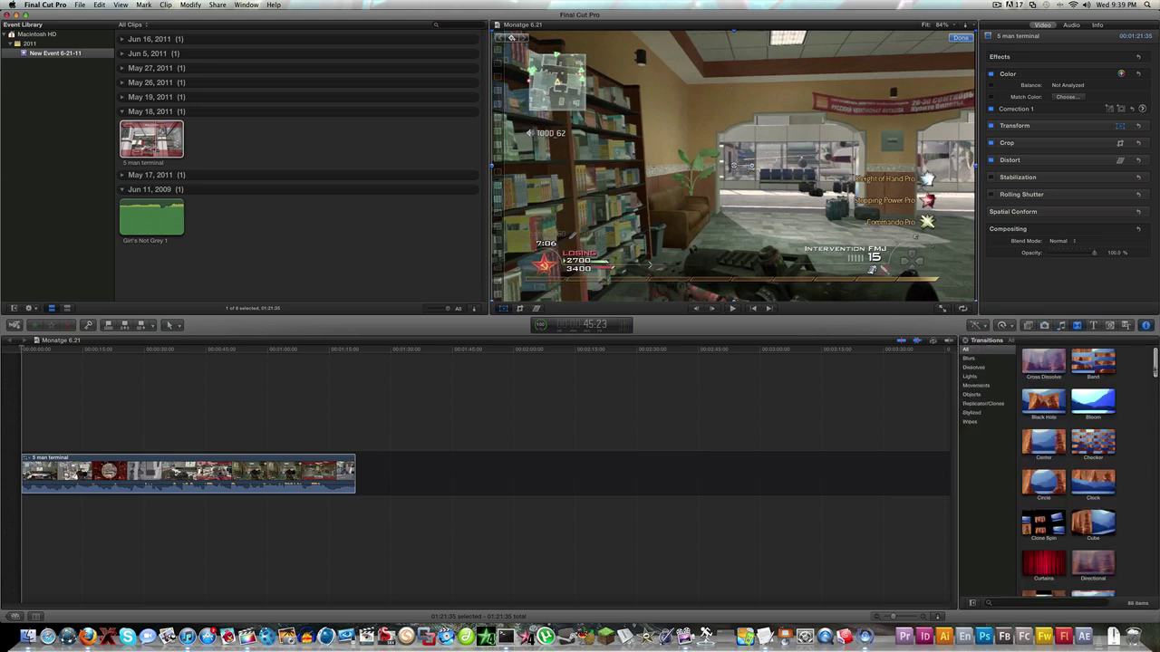
pyautogui.scroll(-10, 1067, 472)
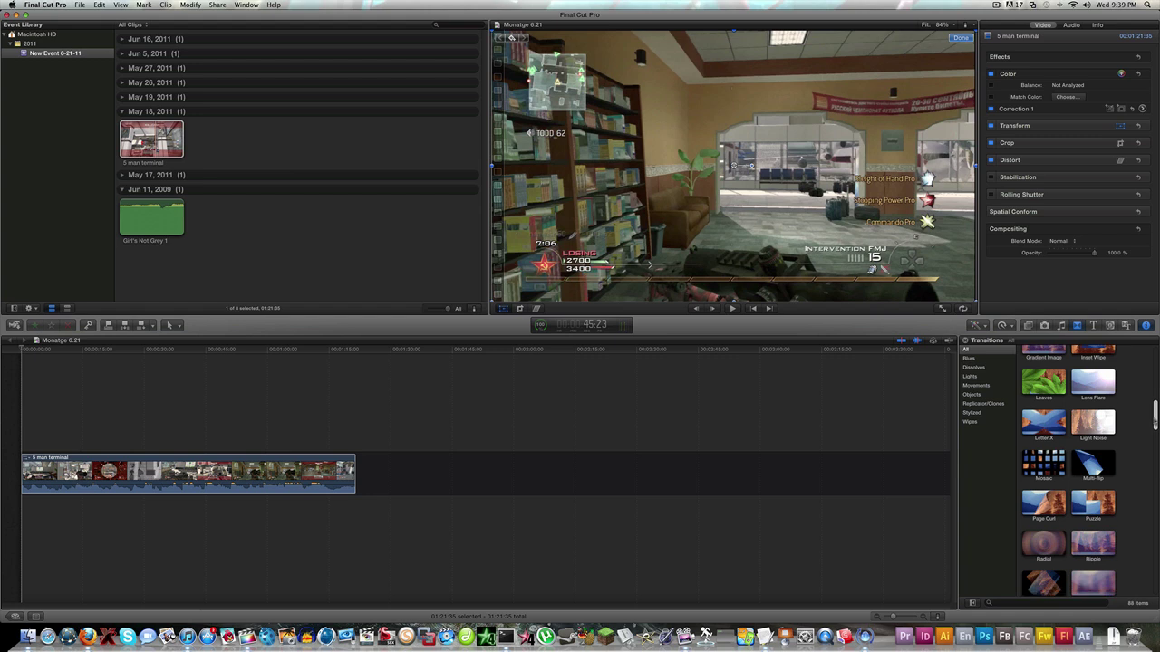
pyautogui.moveTo(1156, 423); pyautogui.dragTo(1155, 364)
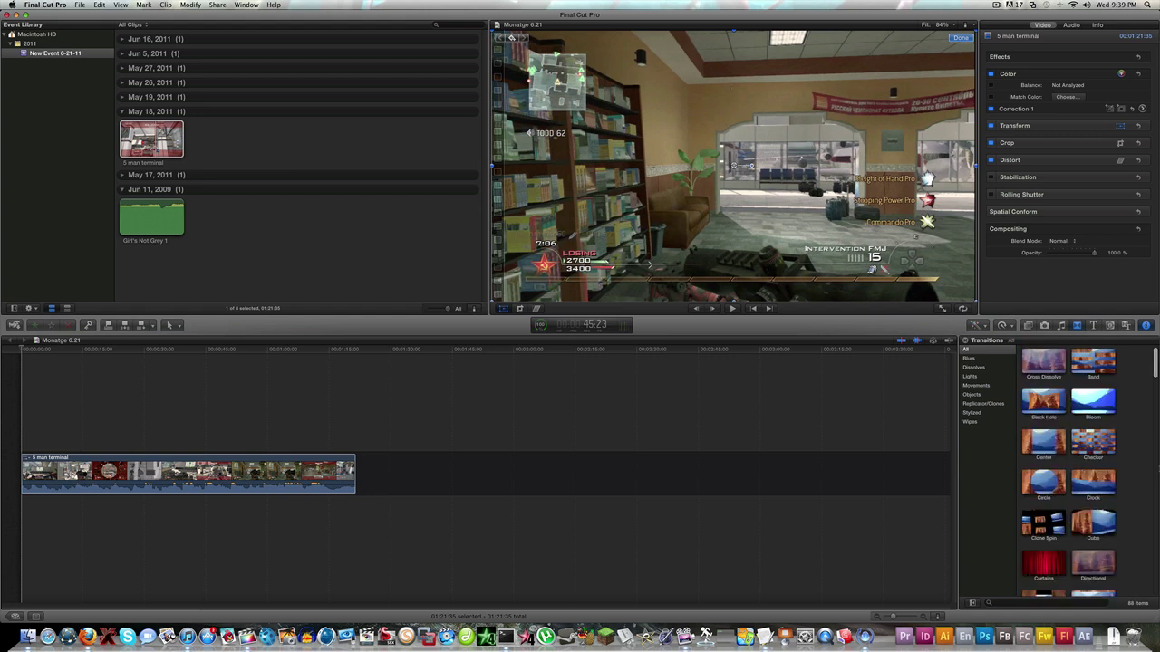
pyautogui.click(1093, 325)
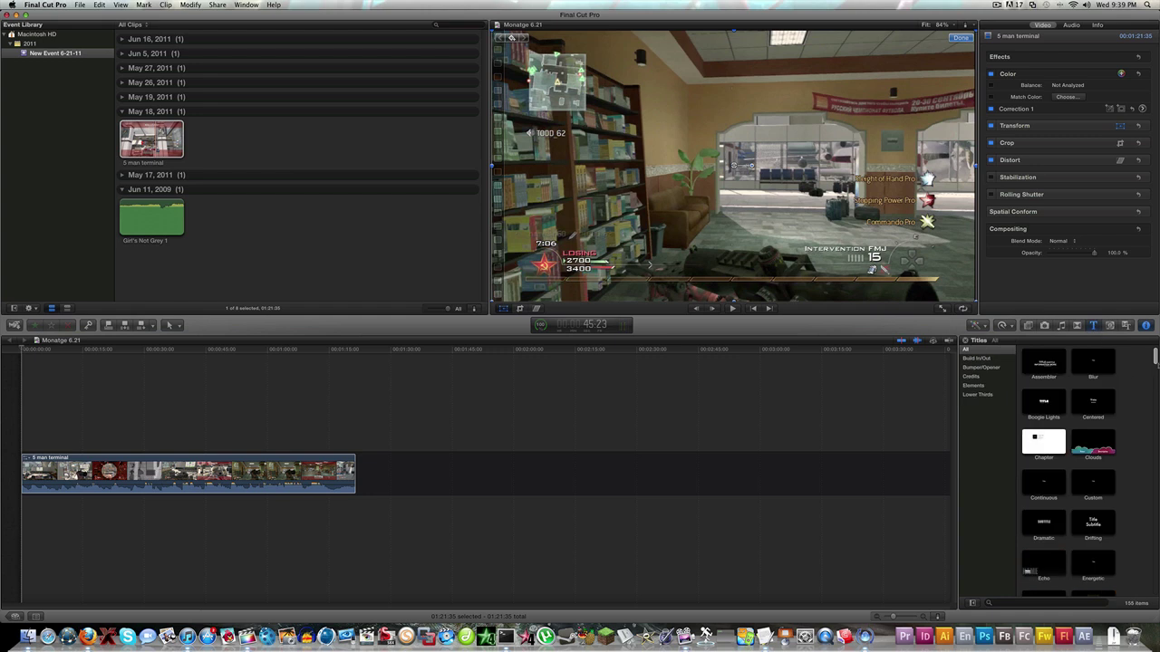
pyautogui.moveTo(1155, 358); pyautogui.dragTo(1154, 335)
# Browse the generators, including the Backgrounds category, and display the themes collection
pyautogui.click(1110, 326)
pyautogui.moveTo(1157, 367); pyautogui.dragTo(1155, 338)
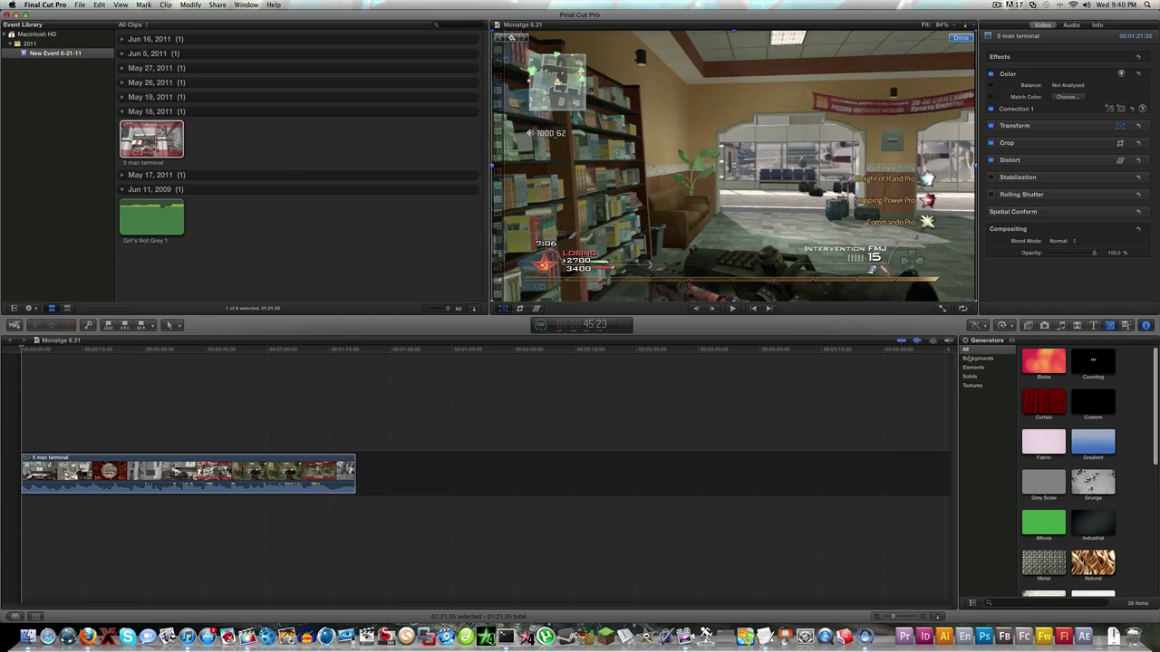
pyautogui.click(972, 359)
pyautogui.click(971, 349)
pyautogui.click(1126, 325)
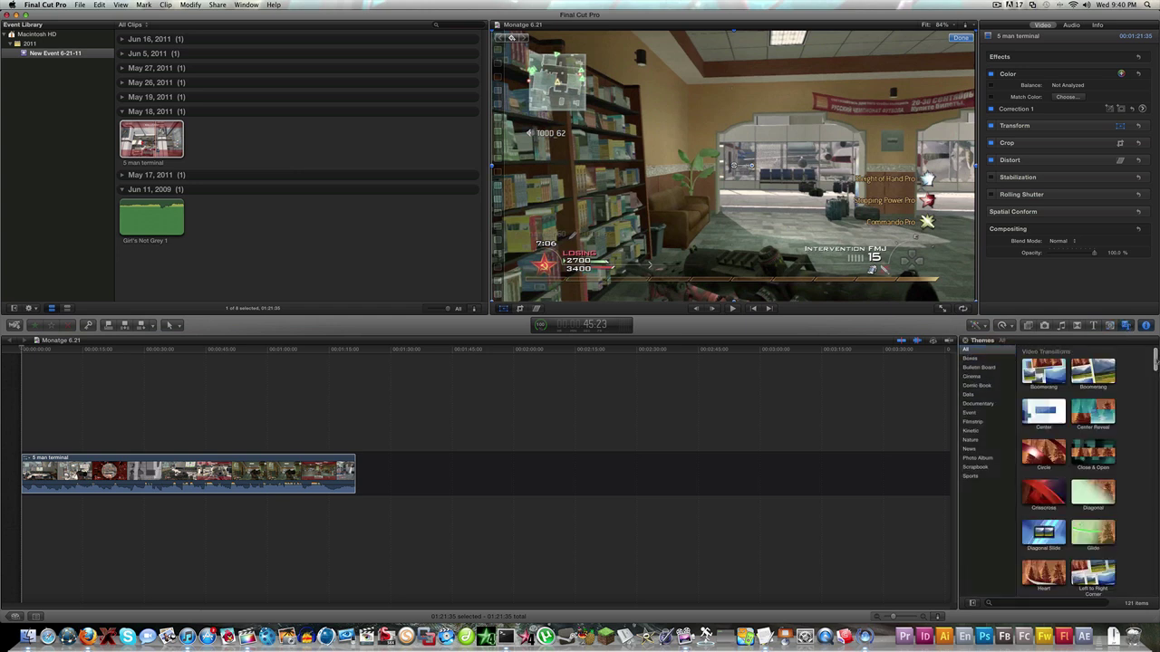
# Look through the video transitions in the themes collection
pyautogui.scroll(-15, 1155, 358)
pyautogui.scroll(15, 1151, 557)
# Find the Tint effect in the effects library and apply it to the 5 man terminal clip on the timeline
pyautogui.click(1028, 324)
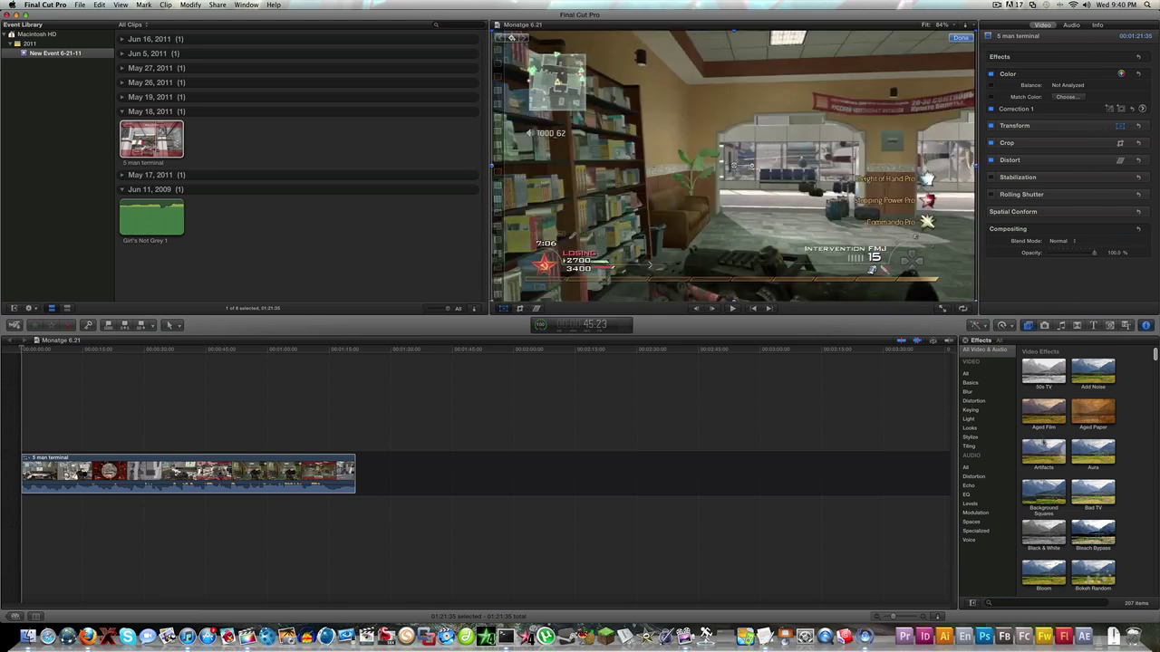
pyautogui.scroll(-5, 1044, 442)
pyautogui.scroll(-10, 1044, 442)
pyautogui.scroll(5, 1069, 471)
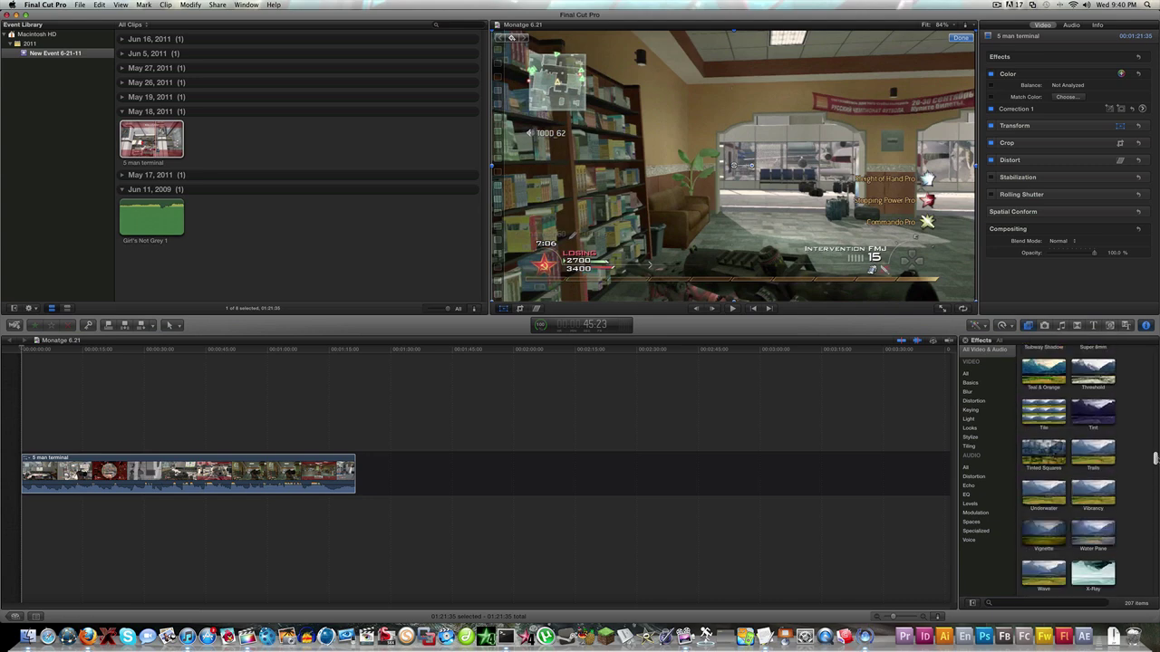
pyautogui.click(1093, 412)
pyautogui.moveTo(557, 444); pyautogui.dragTo(216, 476)
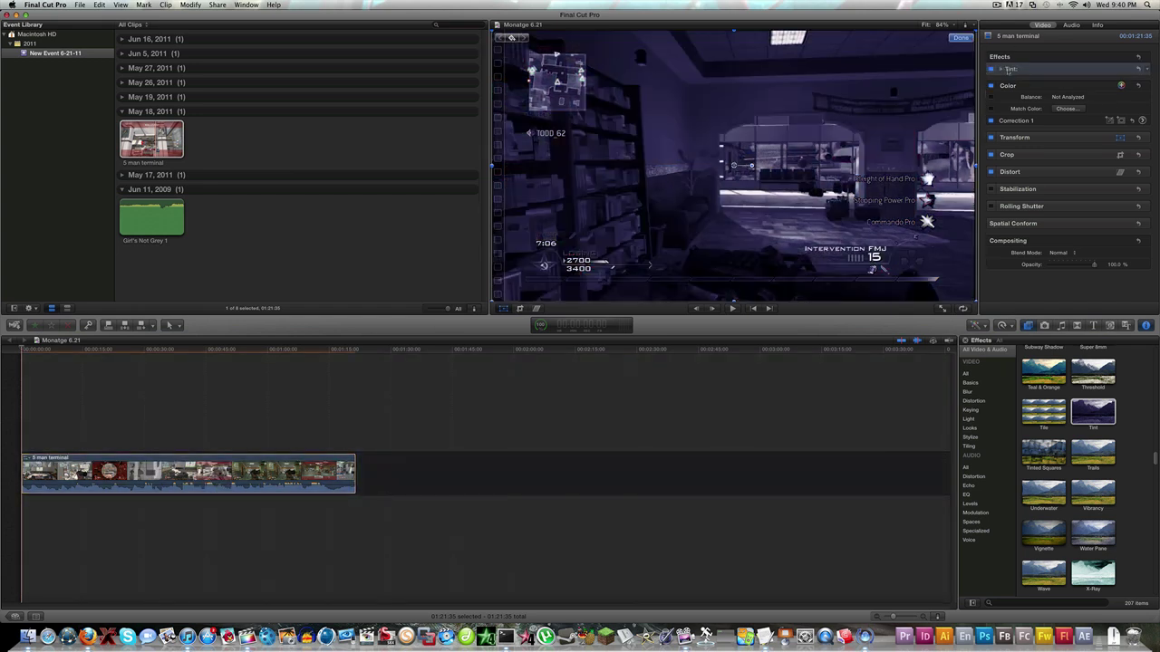
# Set the Tint effect's color to a dark teal
pyautogui.click(1001, 69)
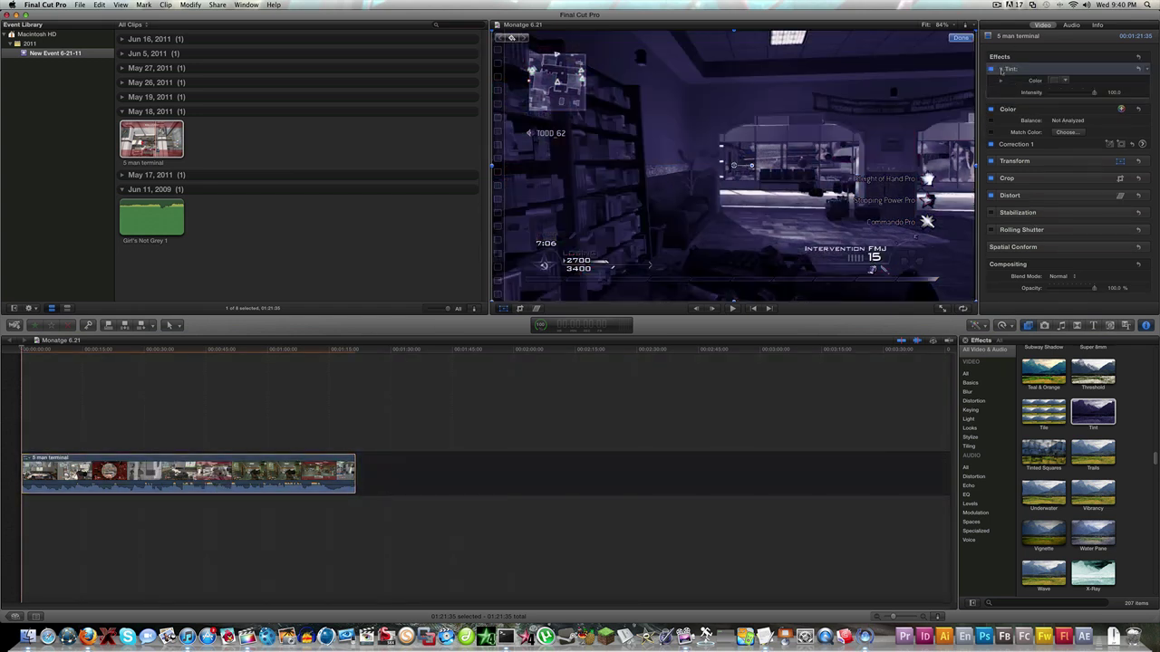
pyautogui.click(1067, 80)
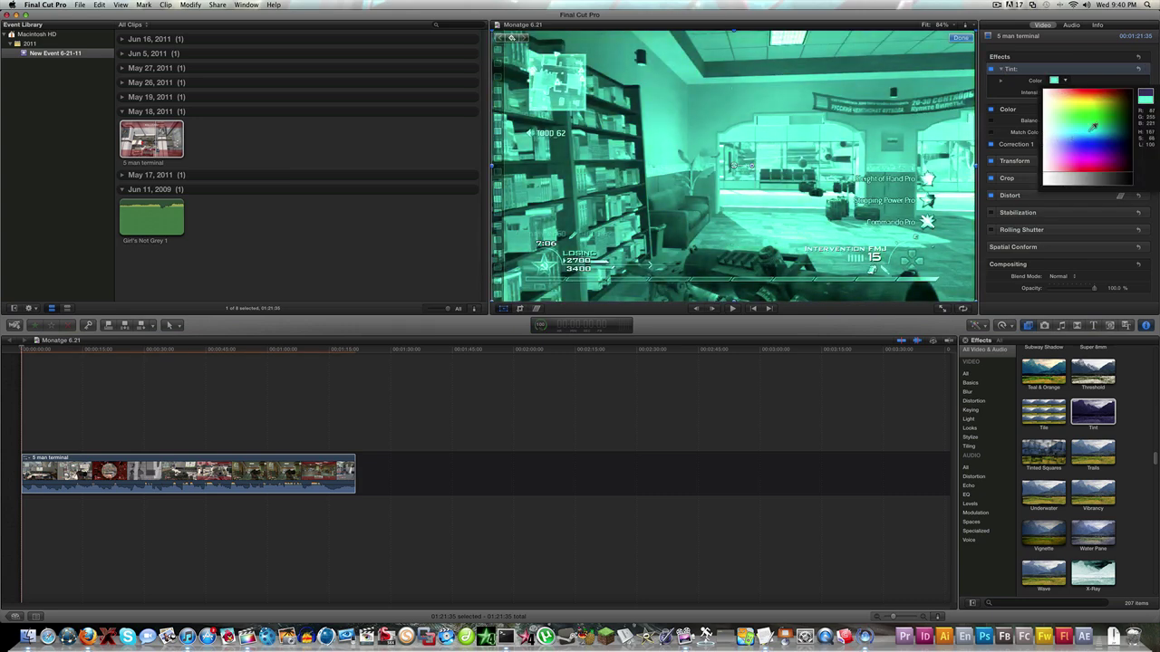
pyautogui.click(1117, 133)
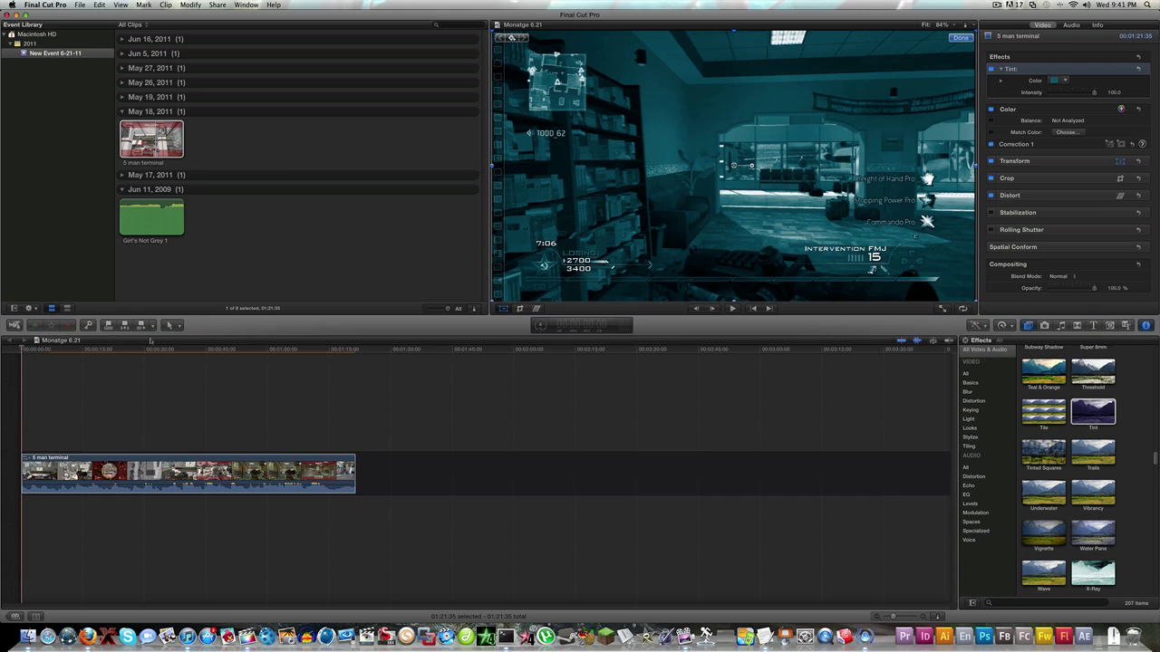
# Review the available timeline editing tools, from Select and Trim through Blade, Zoom and Hand
pyautogui.click(81, 350)
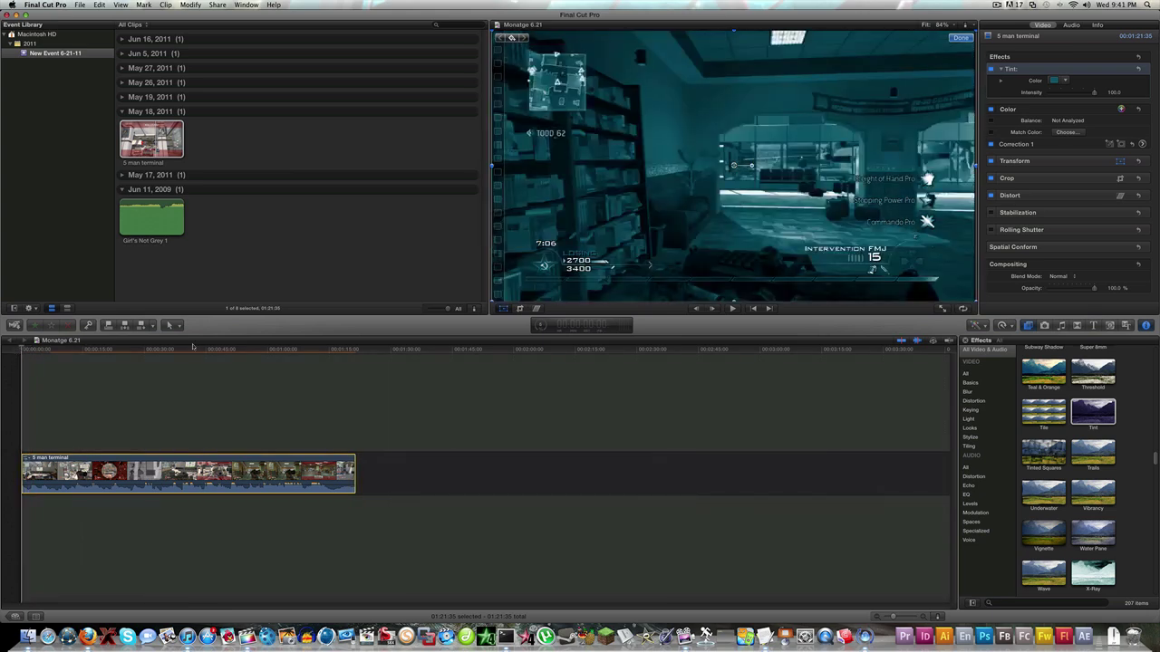
pyautogui.click(180, 325)
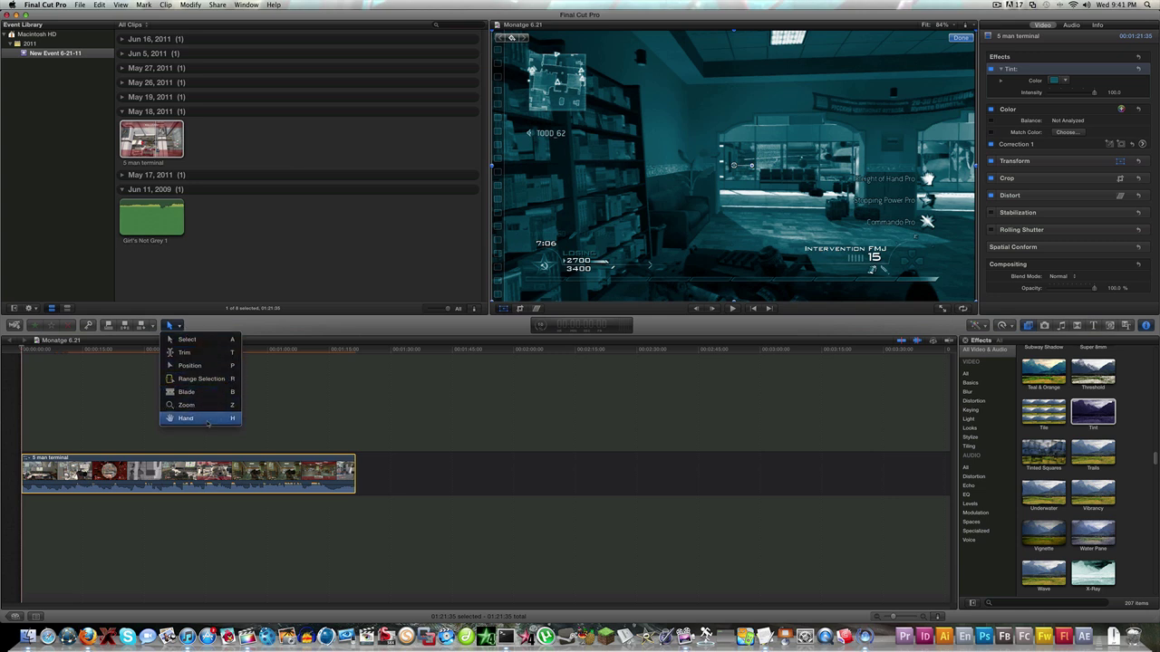
pyautogui.click(326, 400)
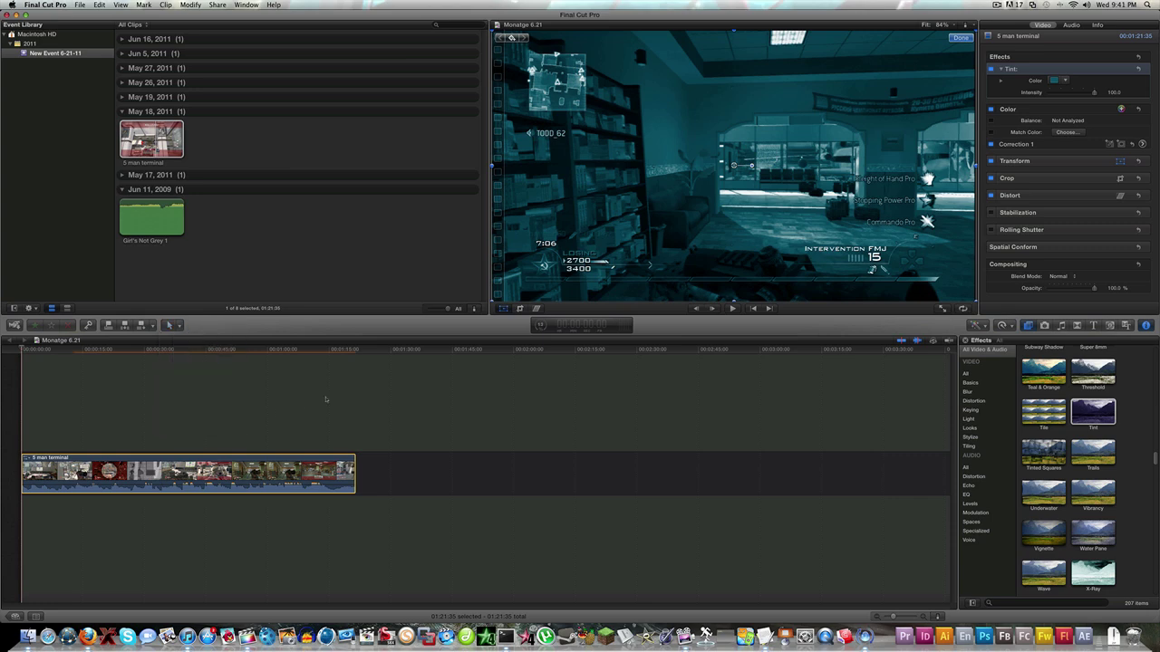
pyautogui.click(251, 401)
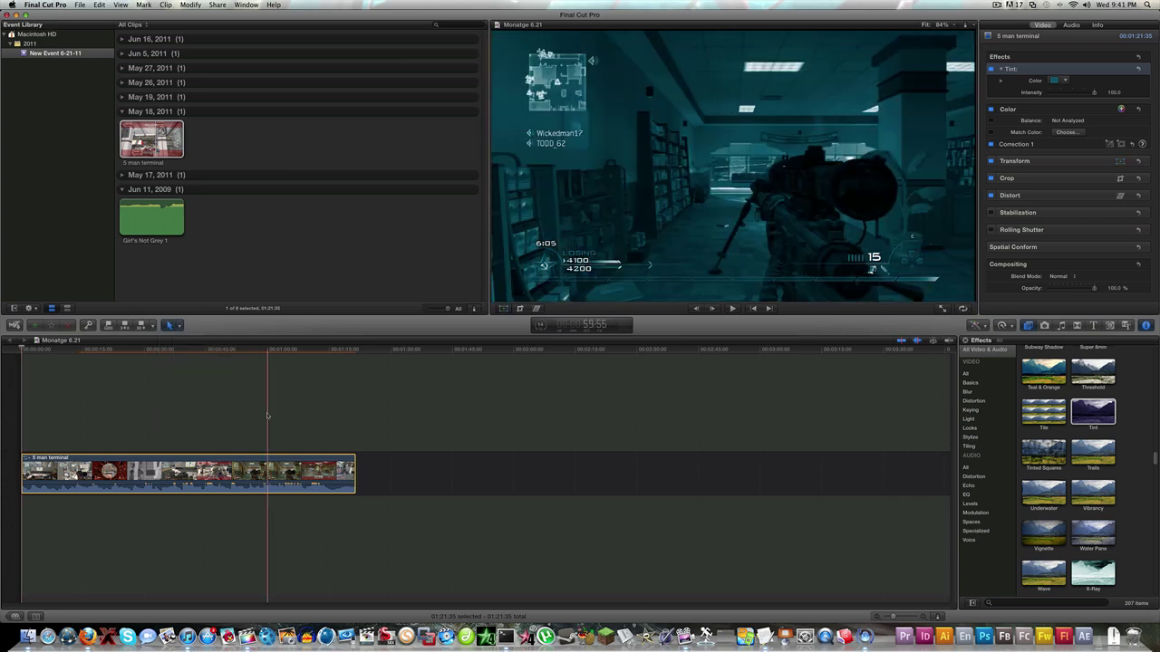
pyautogui.click(173, 324)
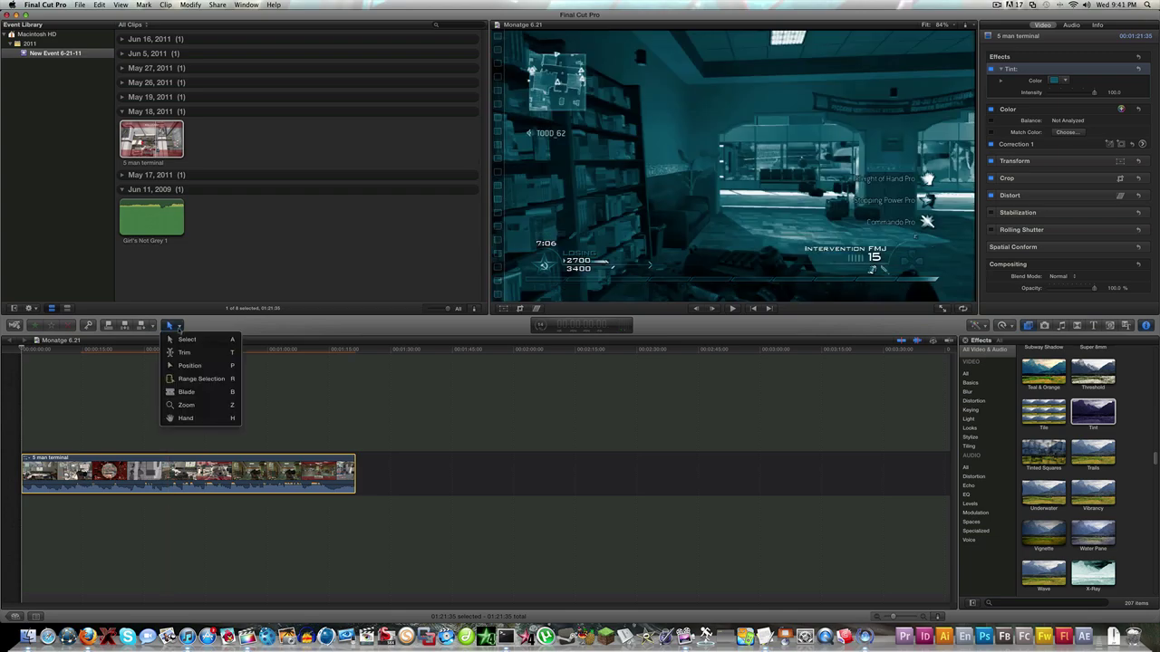
pyautogui.click(323, 400)
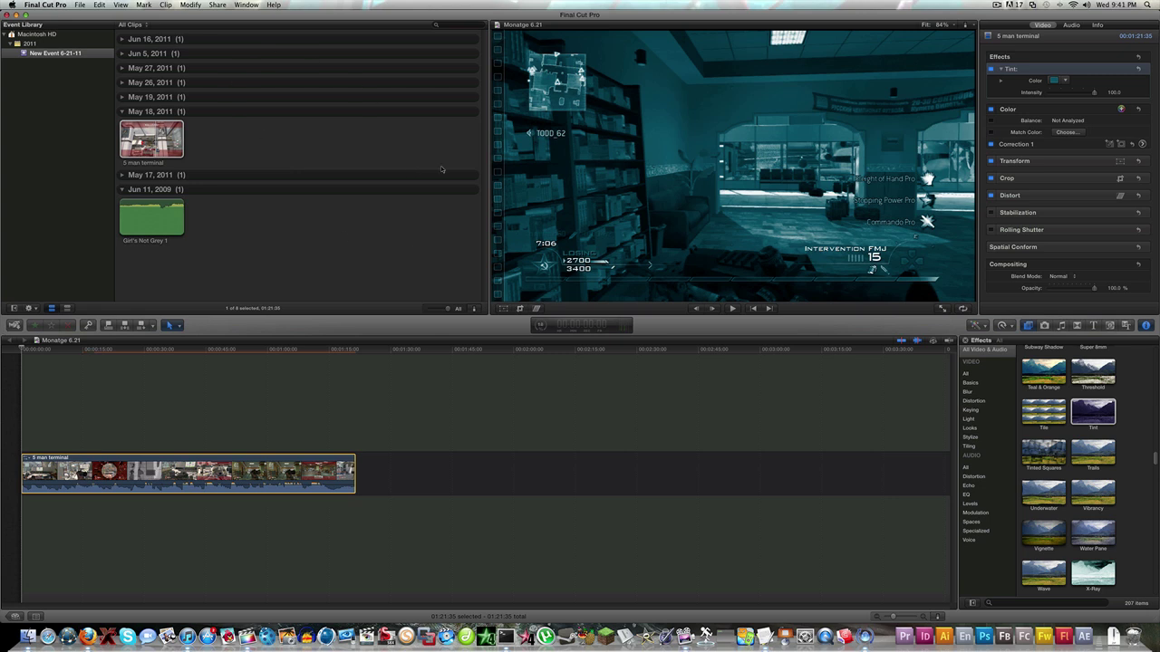
# Review the commands for modifying clips, including the Retime options, and the clip commands such as Detach Audio
pyautogui.click(191, 4)
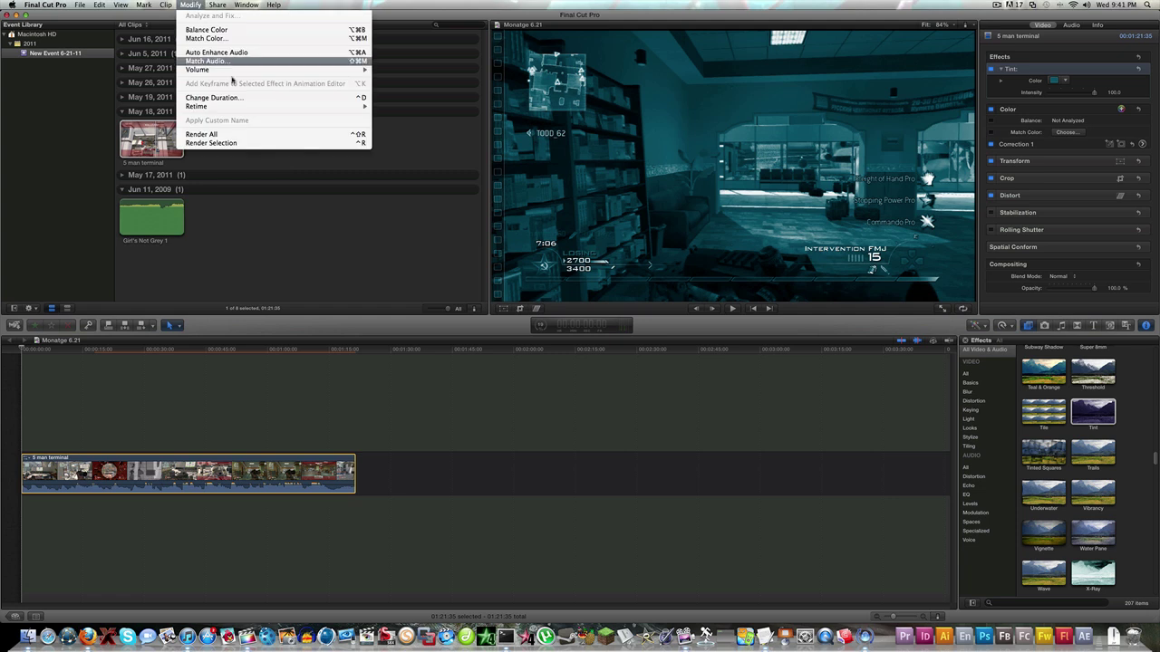
pyautogui.moveTo(244, 107)
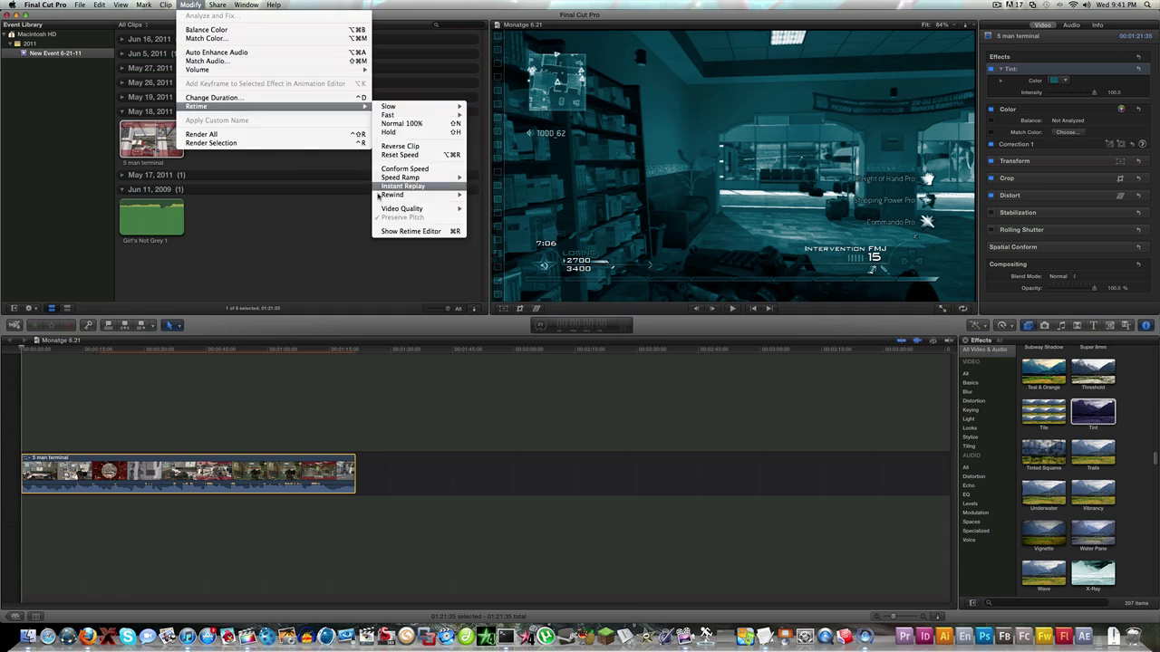
pyautogui.moveTo(217, 5)
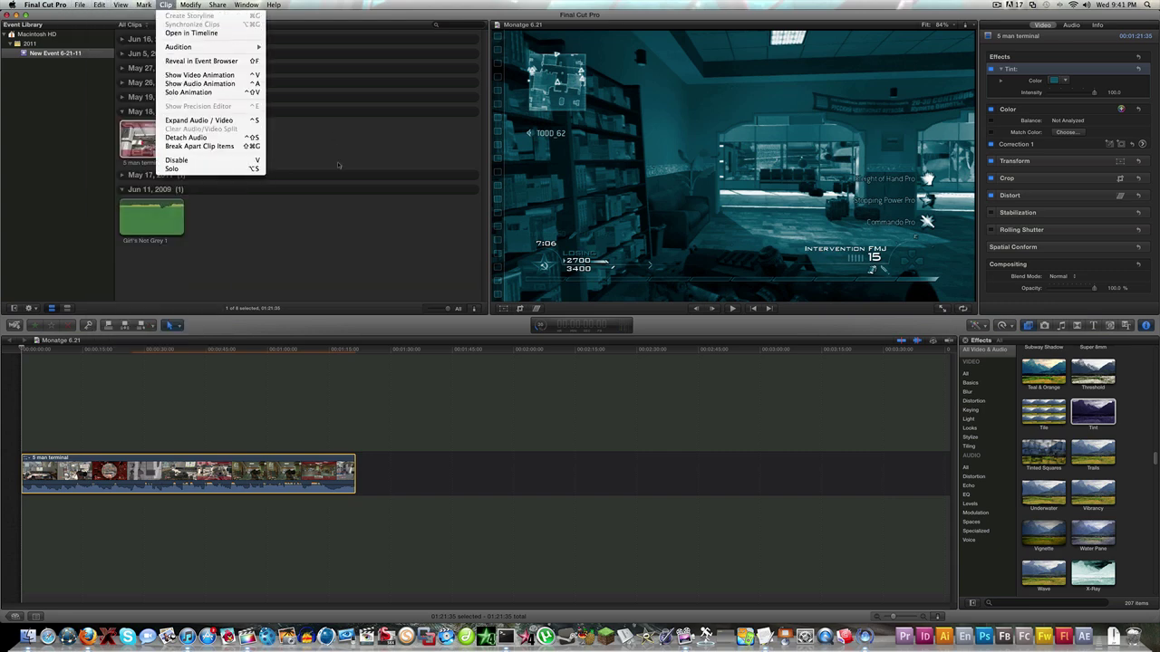
pyautogui.click(362, 190)
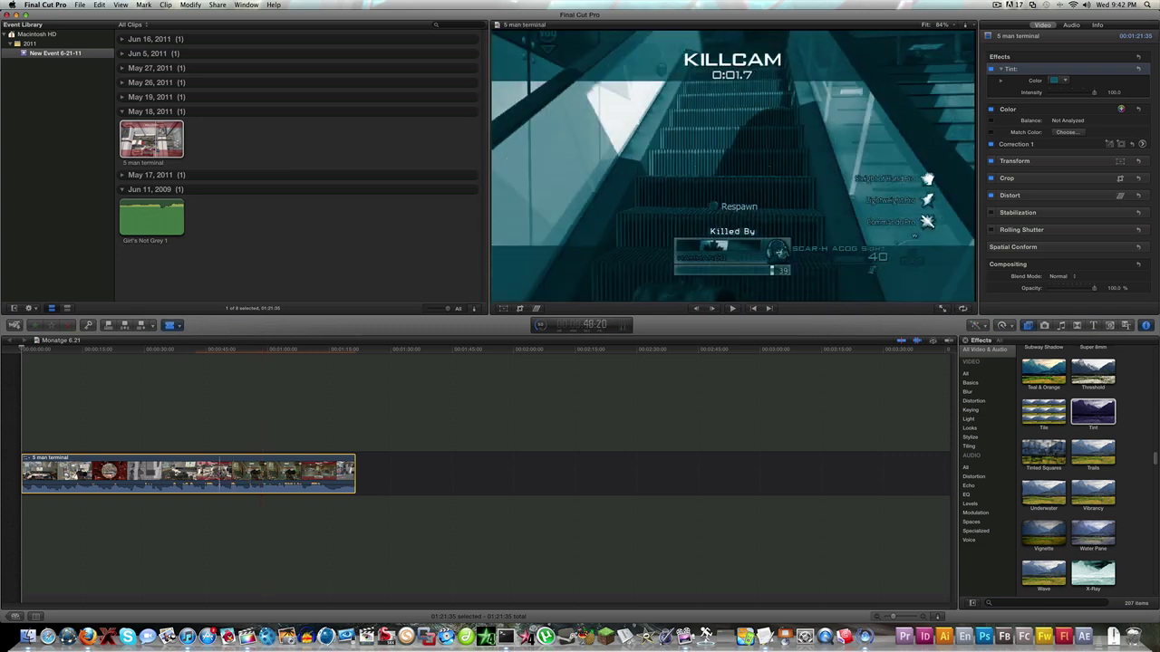
# Preview the tinted clip at different points along the timeline
pyautogui.press('space')
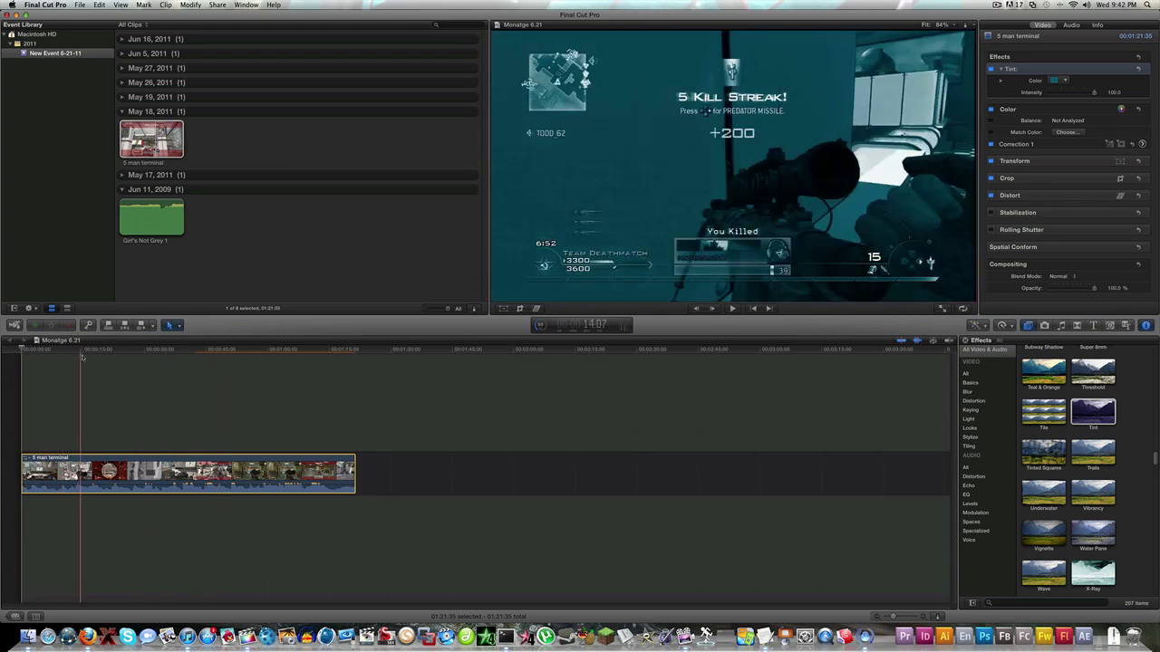
pyautogui.click(101, 371)
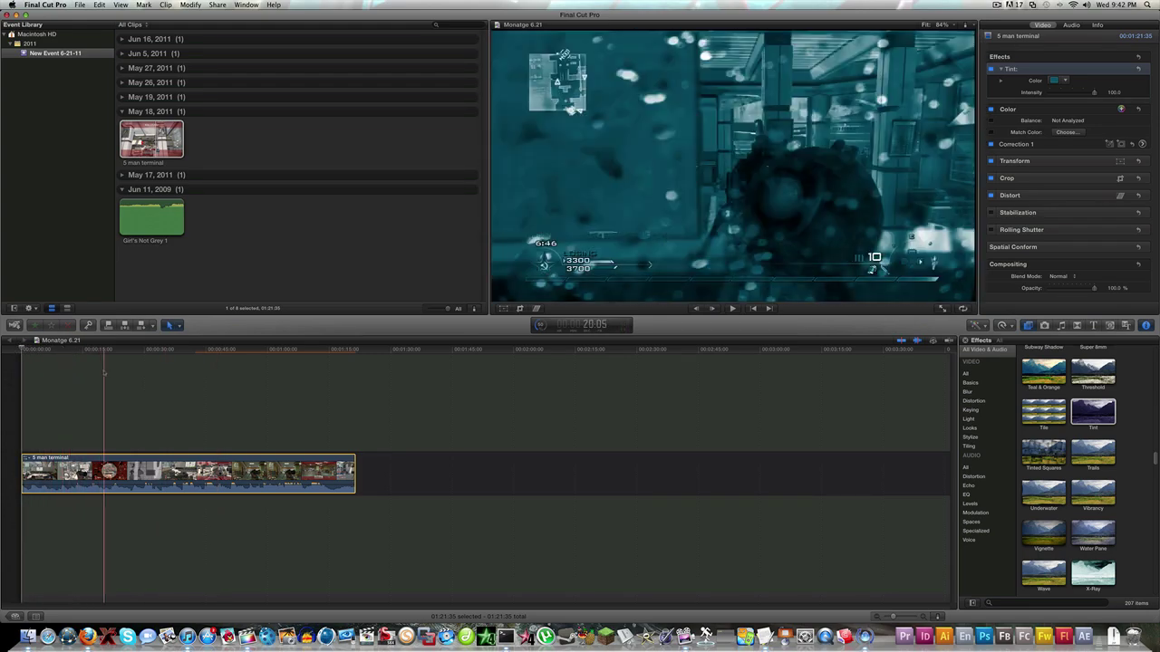